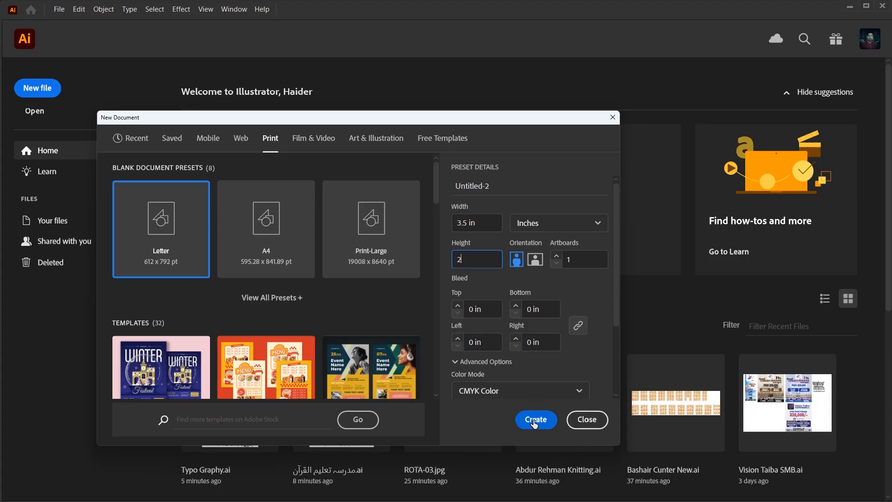
# Create a 3.5 × 2 in landscape document for the business card.
pyautogui.click(534, 420)
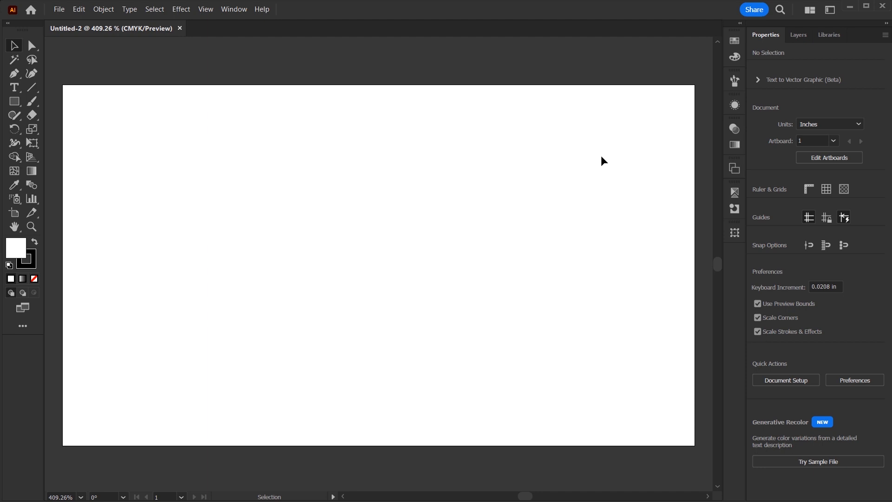
# Draw a rectangle sized 3.3107 in wide by 1.8183 in tall.
pyautogui.click(16, 101)
pyautogui.moveTo(135, 133); pyautogui.dragTo(328, 240)
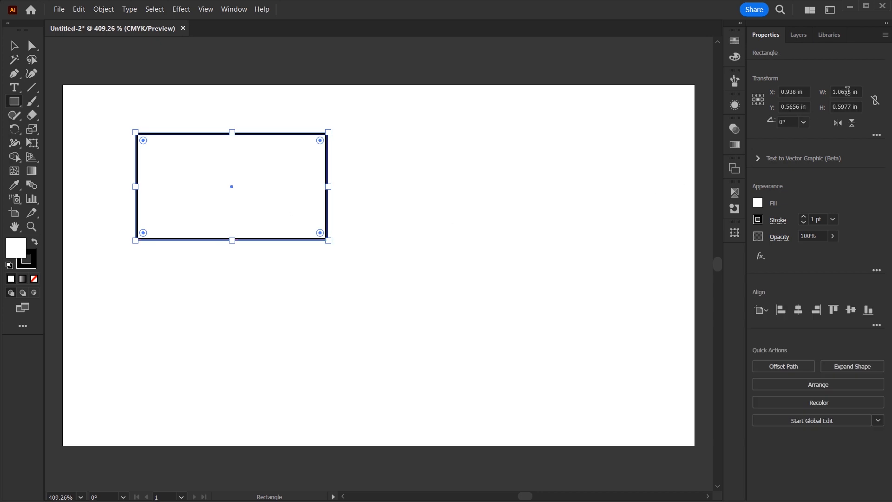
pyautogui.click(856, 91)
pyautogui.write('3.3107')
pyautogui.press('Tab')
pyautogui.write('1.8183')
pyautogui.press('Return')
# Centre the rectangle on the artboard and convert it into guides.
pyautogui.click(798, 310)
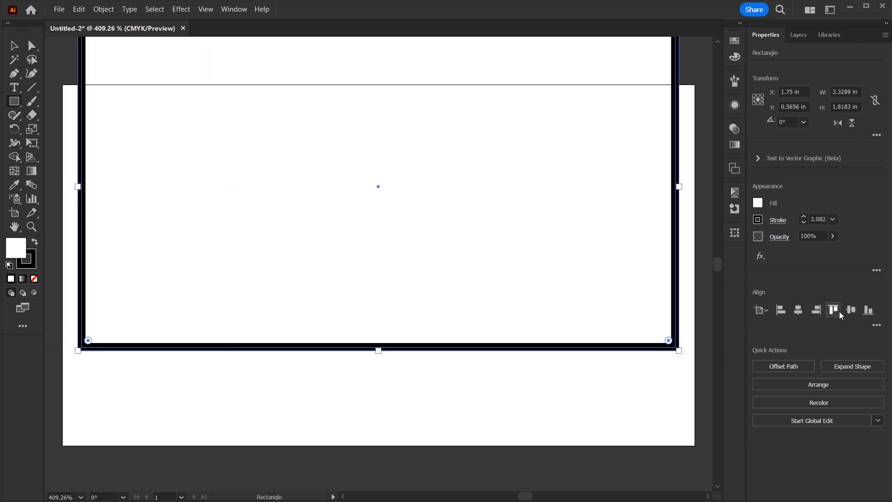
pyautogui.click(846, 312)
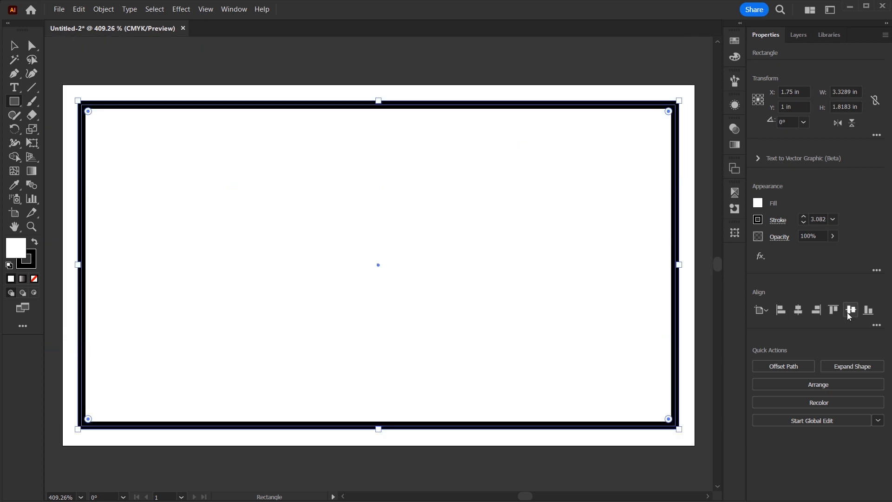
pyautogui.rightClick(278, 201)
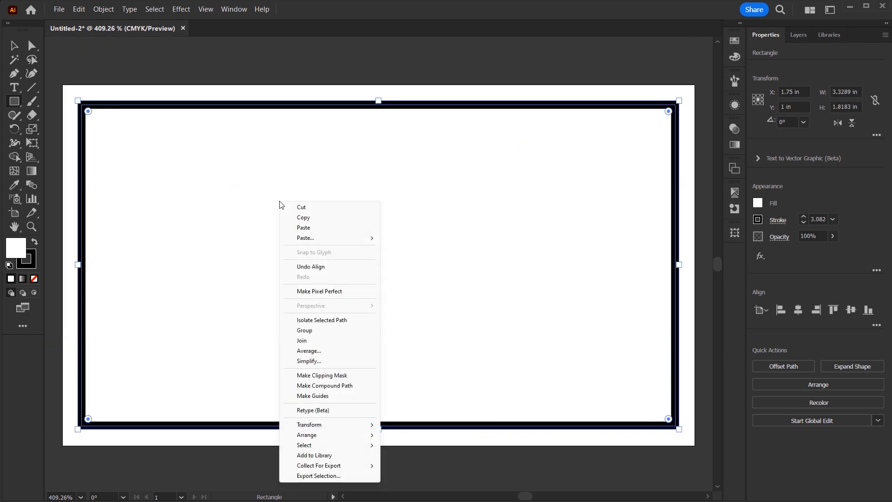
pyautogui.click(323, 396)
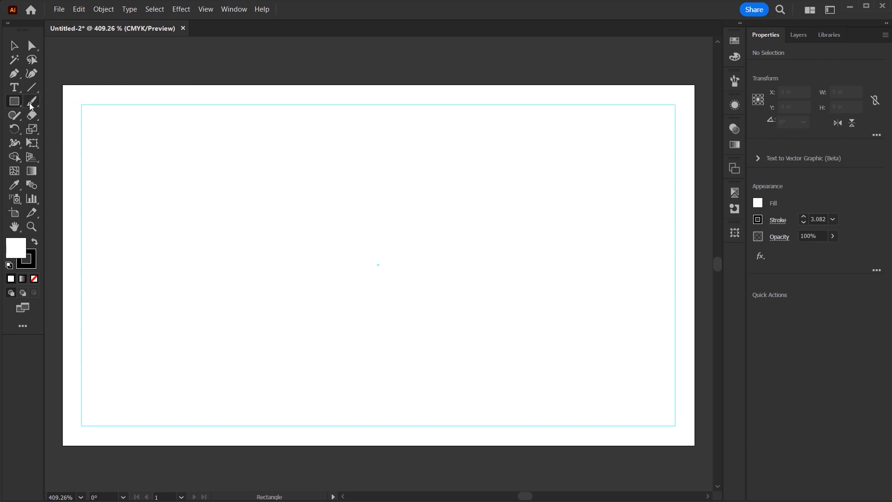
# Add a text object with the cardholder's name in Aftika ExtraBold.
pyautogui.click(14, 87)
pyautogui.click(174, 233)
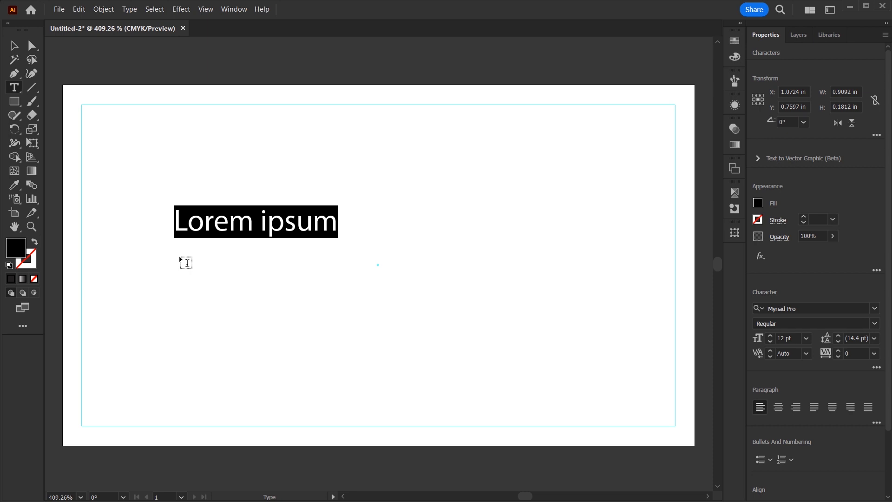
pyautogui.hotkey('ctrl', 'v')
pyautogui.press('Escape')
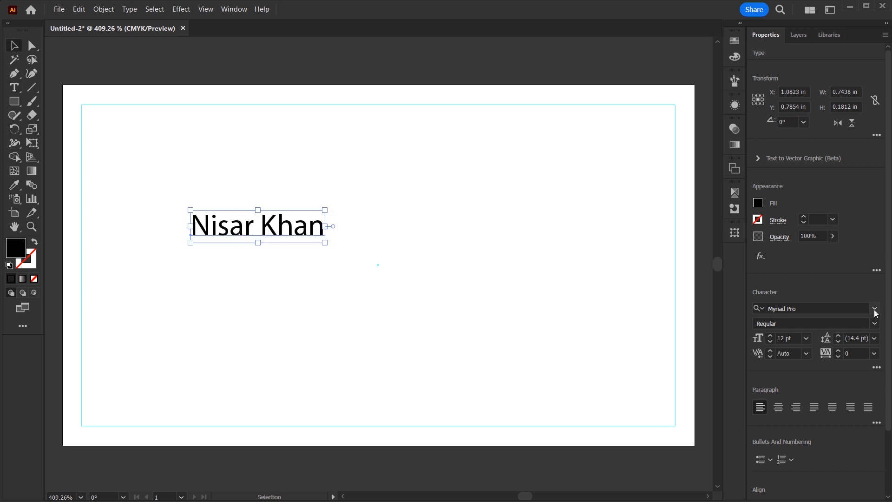
pyautogui.click(875, 308)
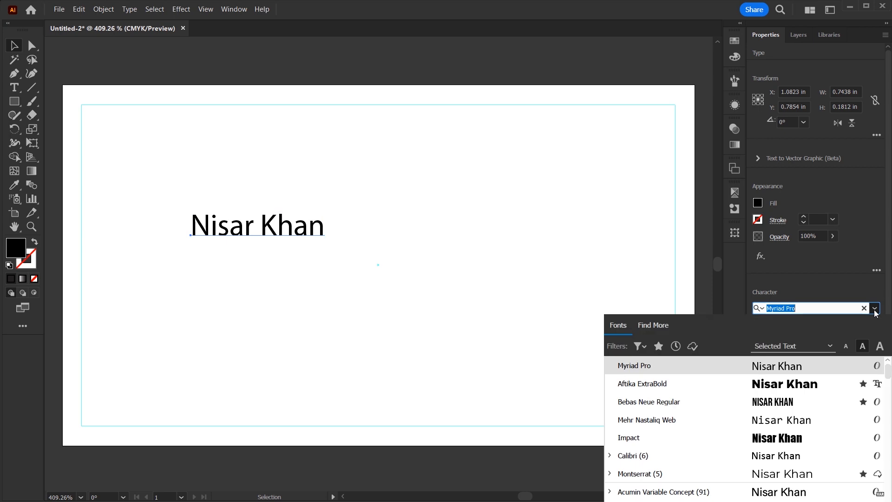
pyautogui.click(786, 386)
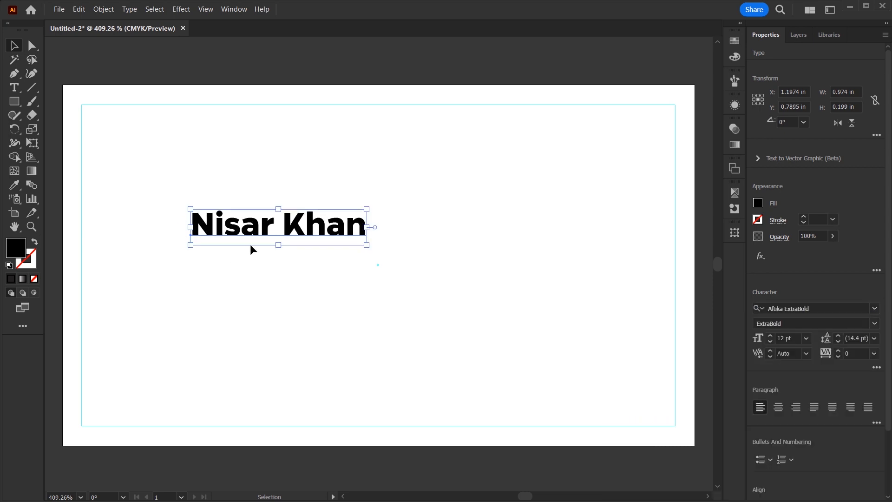
# Split the name over two right-aligned lines, about 18.7 pt with 18 pt leading.
pyautogui.doubleClick(277, 223)
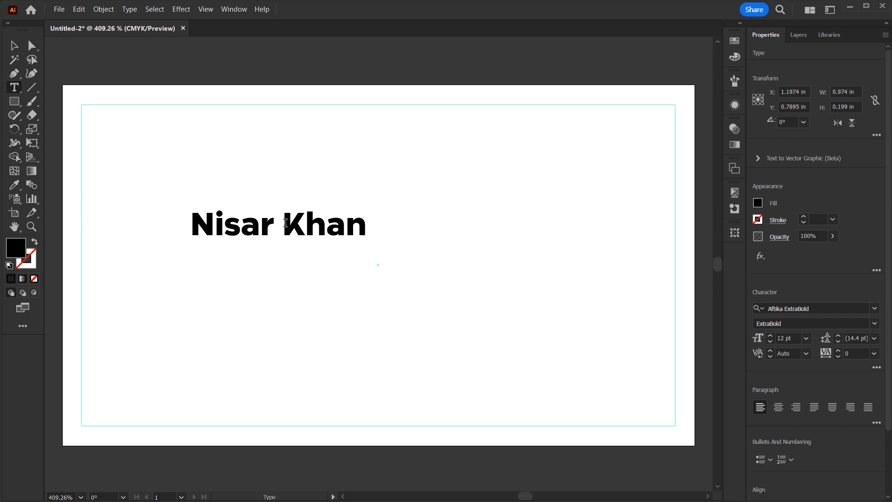
pyautogui.press('Return')
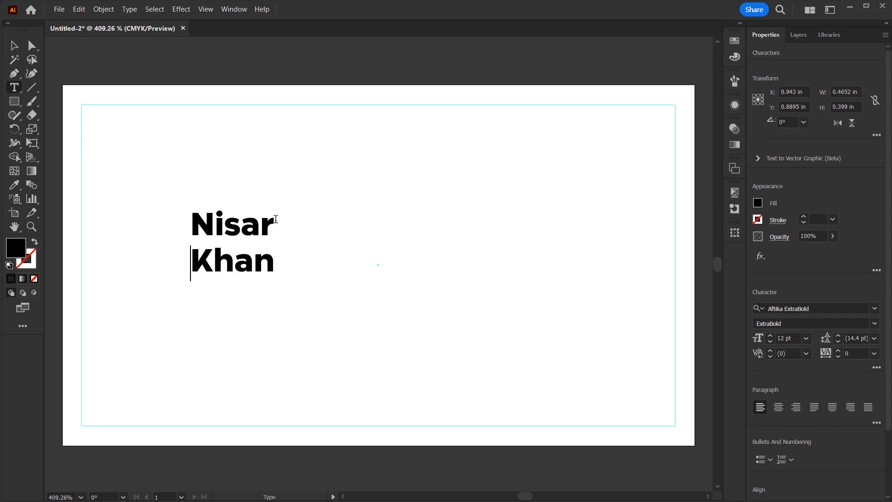
pyautogui.click(15, 46)
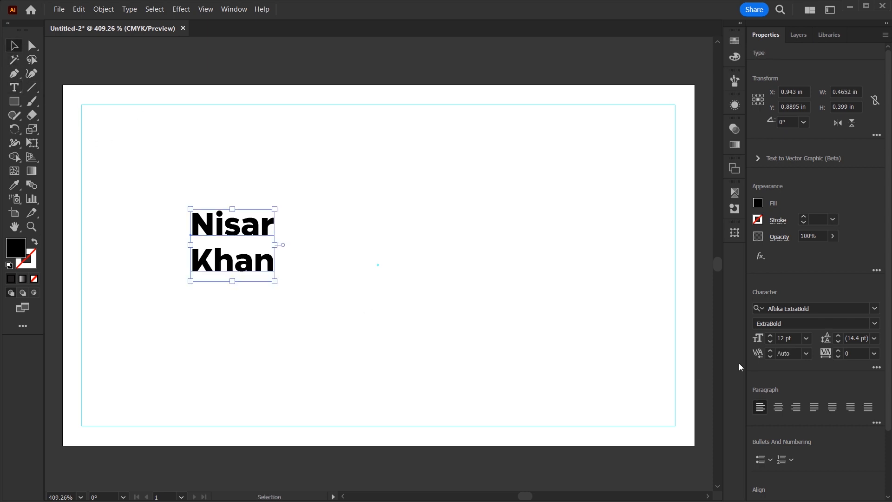
pyautogui.click(797, 407)
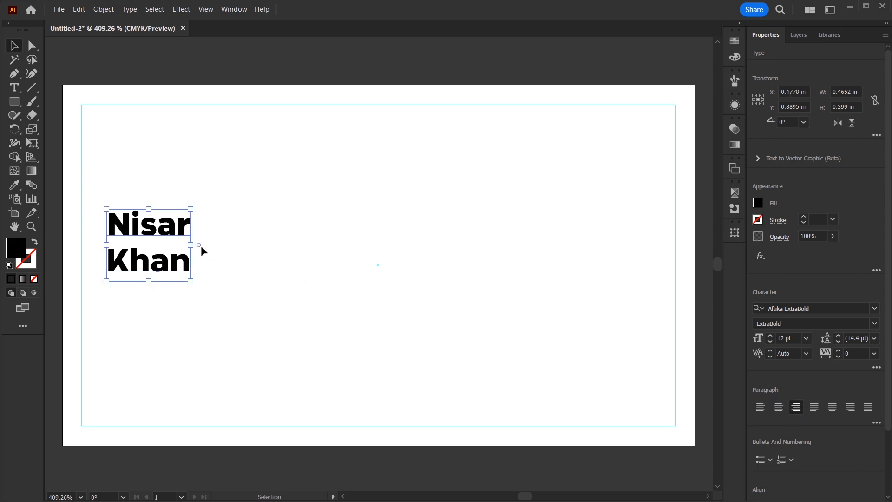
pyautogui.moveTo(191, 248); pyautogui.dragTo(242, 261)
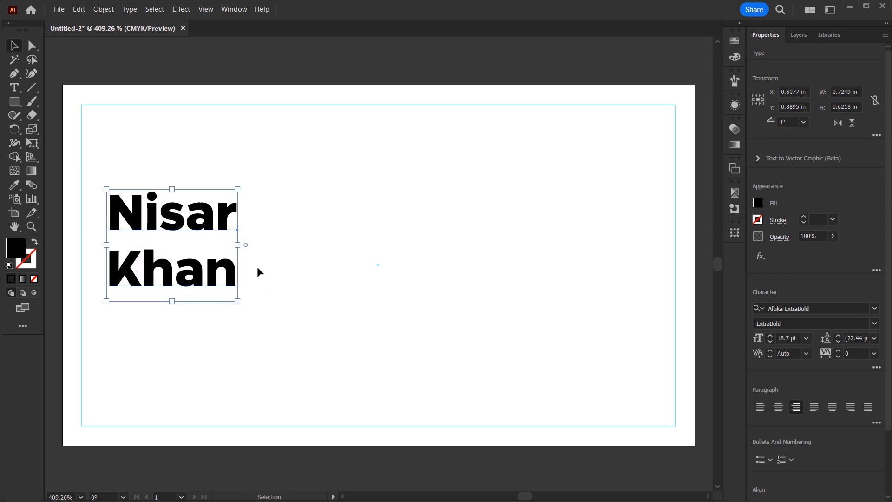
pyautogui.doubleClick(862, 339)
pyautogui.write('18')
pyautogui.press('Return')
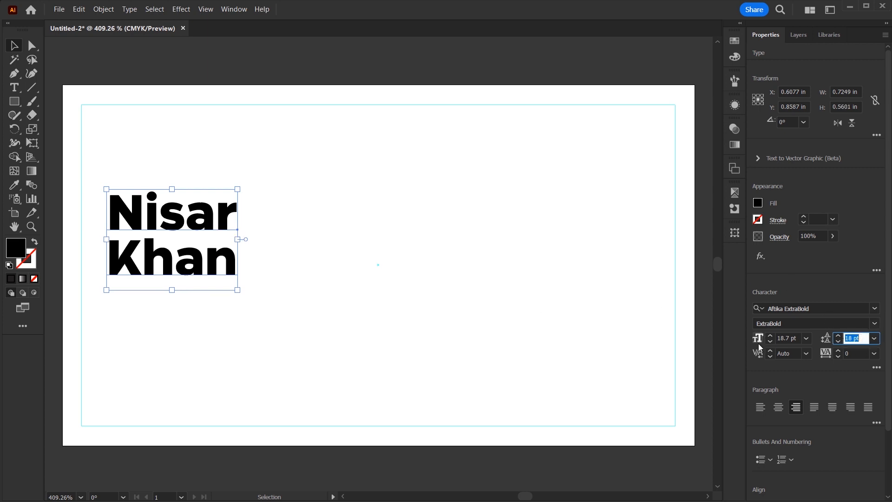
pyautogui.click(327, 248)
pyautogui.click(228, 224)
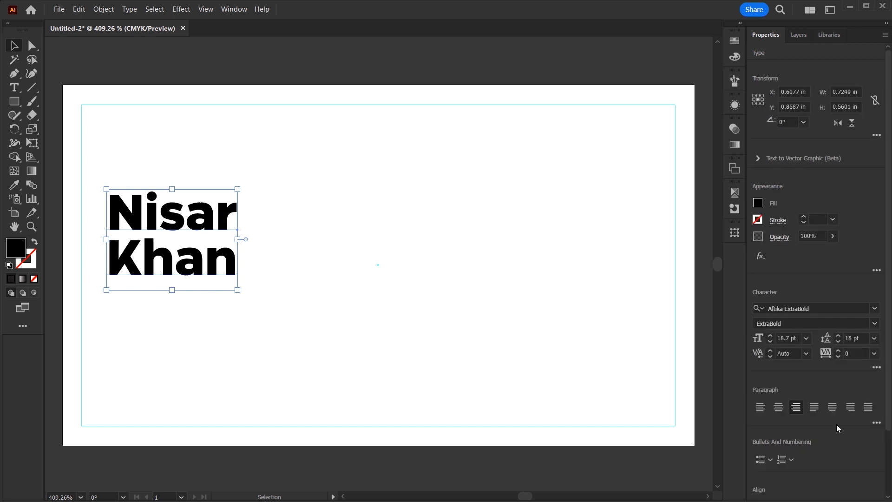
# Draw a small circle and fill it blue, CMYK C100 M27.
pyautogui.moveTo(14, 101); pyautogui.dragTo(42, 131)
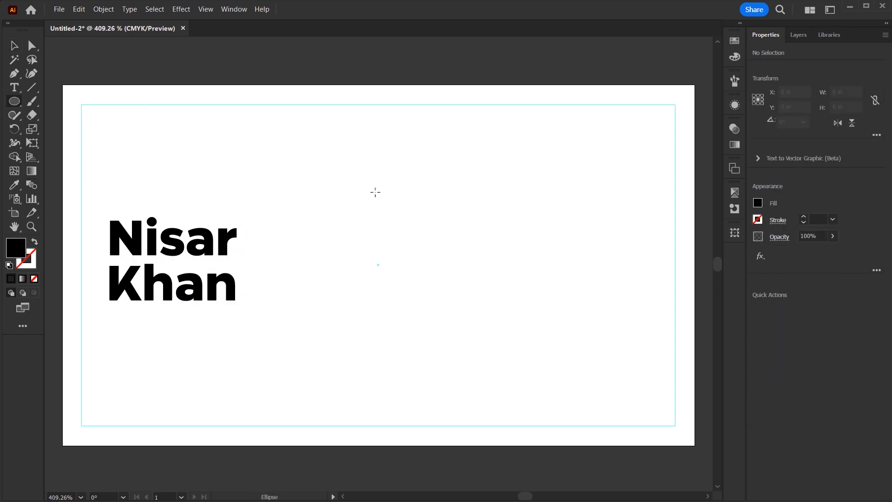
pyautogui.moveTo(345, 172); pyautogui.dragTo(377, 203)
pyautogui.press('v')
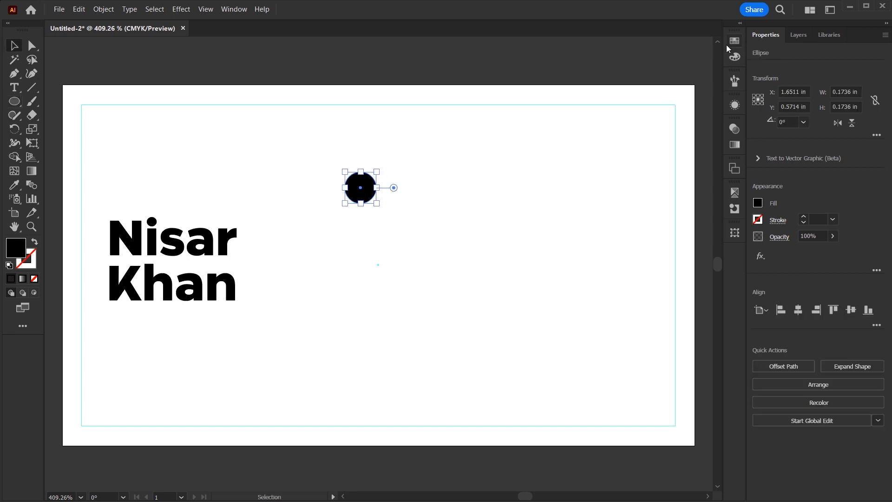
pyautogui.click(734, 41)
pyautogui.click(648, 71)
pyautogui.click(735, 56)
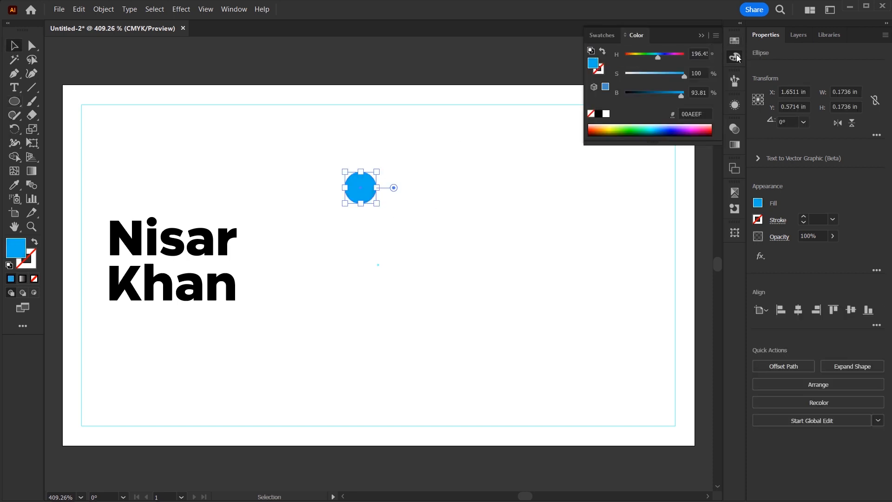
pyautogui.click(716, 36)
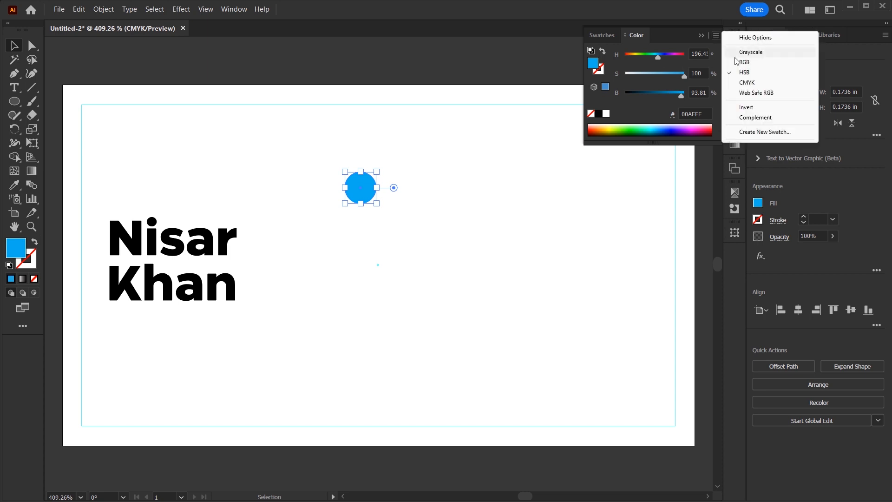
pyautogui.click(742, 82)
pyautogui.moveTo(630, 68); pyautogui.dragTo(642, 69)
pyautogui.click(368, 212)
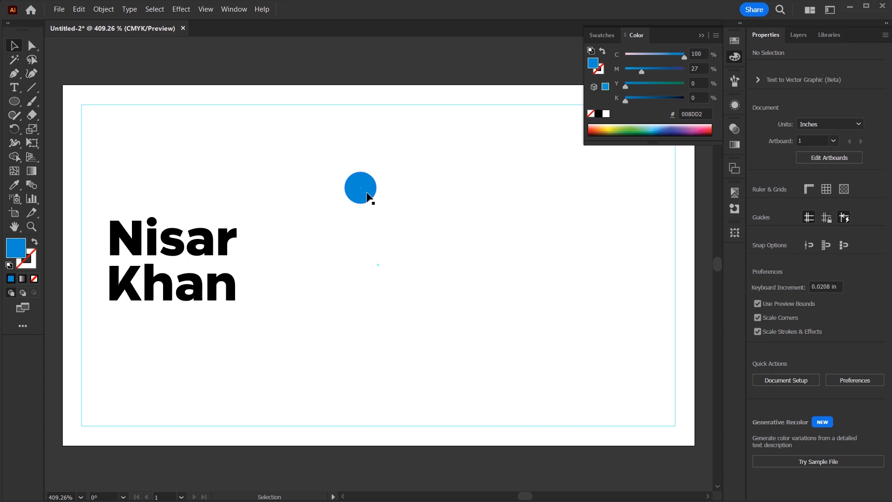
# Duplicate it into a column of four, group them, centre vertically and move beside the name.
pyautogui.moveTo(361, 195); pyautogui.dragTo(361, 236)
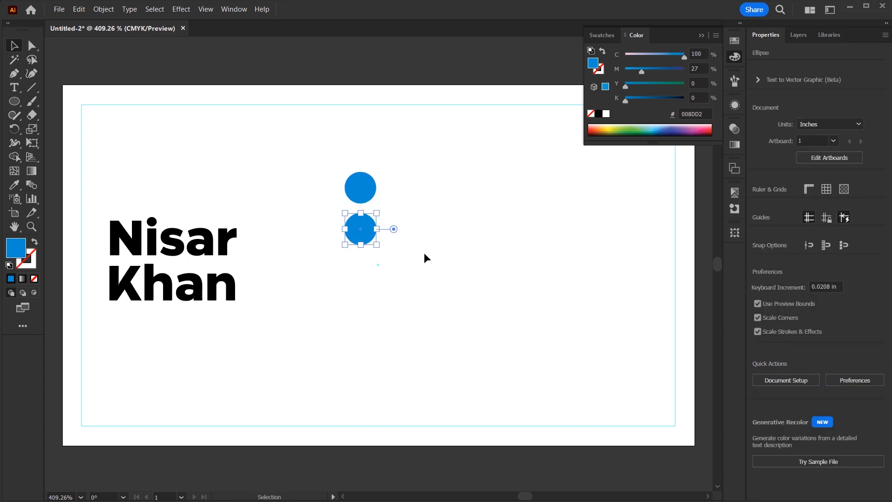
pyautogui.hotkey('ctrl', 'd')
pyautogui.hotkey('ctrl', 'd')
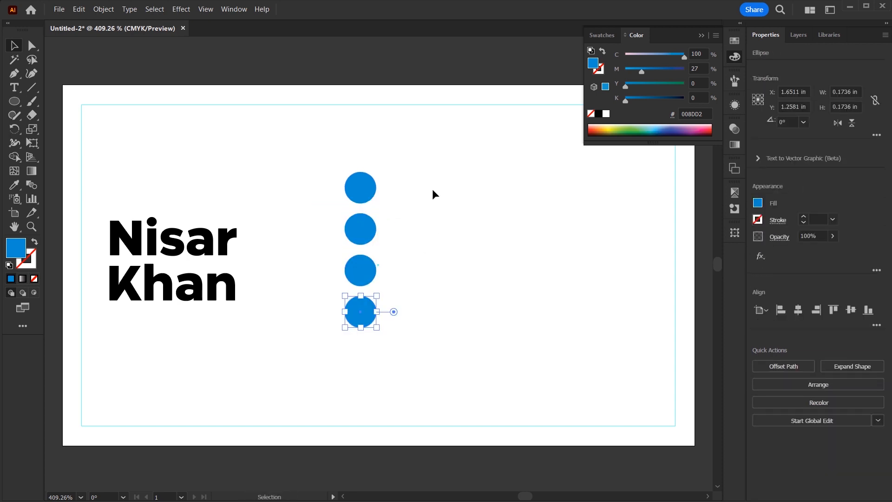
pyautogui.click(434, 171)
pyautogui.moveTo(443, 150); pyautogui.dragTo(342, 347)
pyautogui.hotkey('ctrl', 'g')
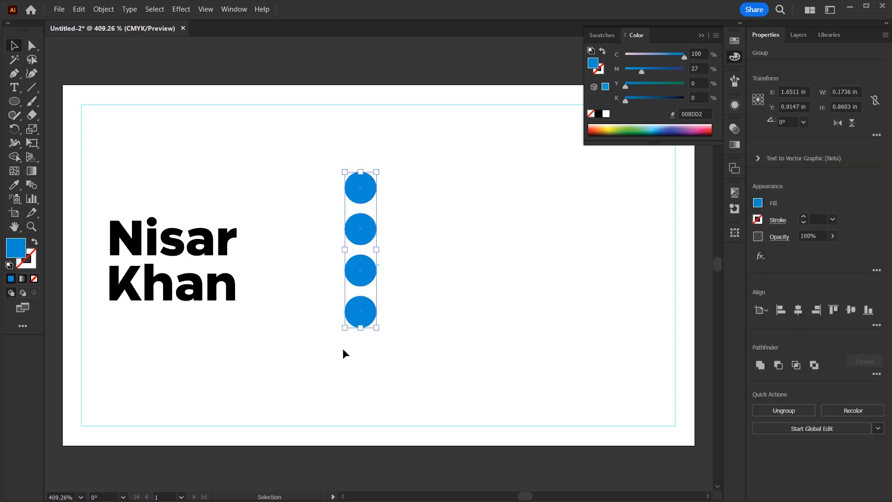
pyautogui.click(852, 313)
pyautogui.click(456, 277)
pyautogui.moveTo(366, 258); pyautogui.dragTo(325, 258)
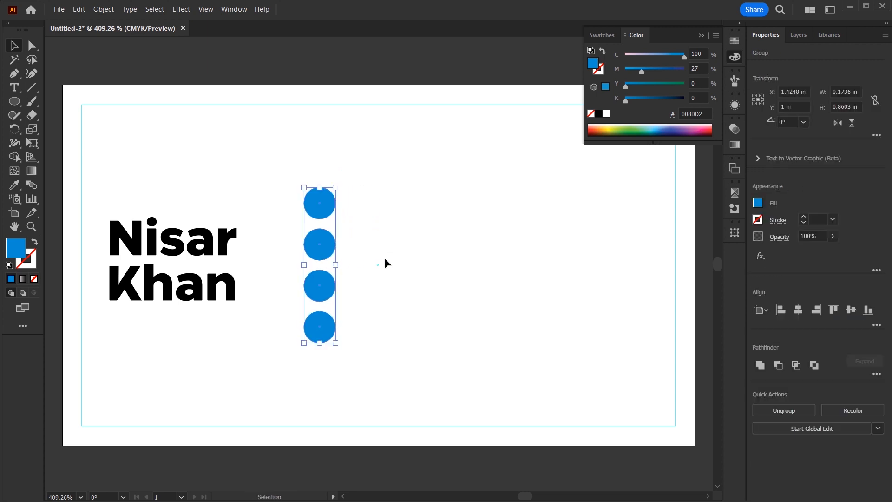
pyautogui.click(212, 263)
# Cut the first name out and paste it as separate text above the surname.
pyautogui.doubleClick(193, 253)
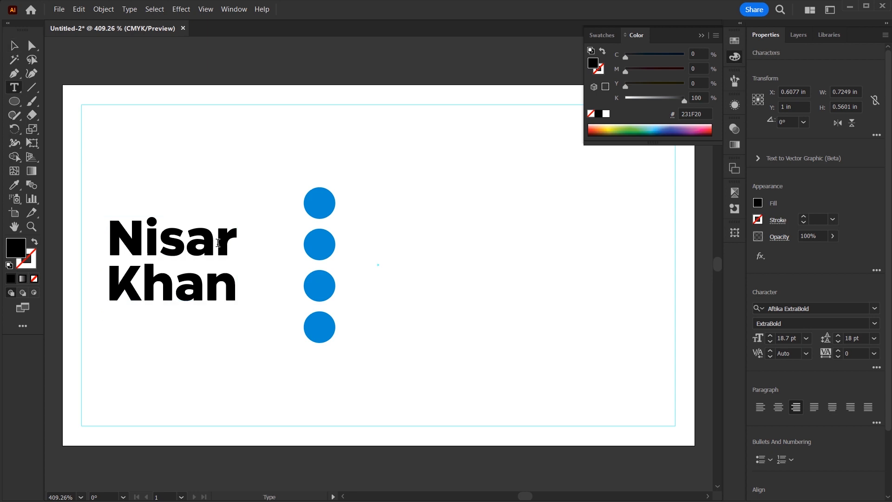
pyautogui.moveTo(243, 237); pyautogui.dragTo(132, 228)
pyautogui.hotkey('ctrl', 'z')
pyautogui.moveTo(233, 252); pyautogui.dragTo(122, 231)
pyautogui.hotkey('ctrl', 'c')
pyautogui.press('Escape')
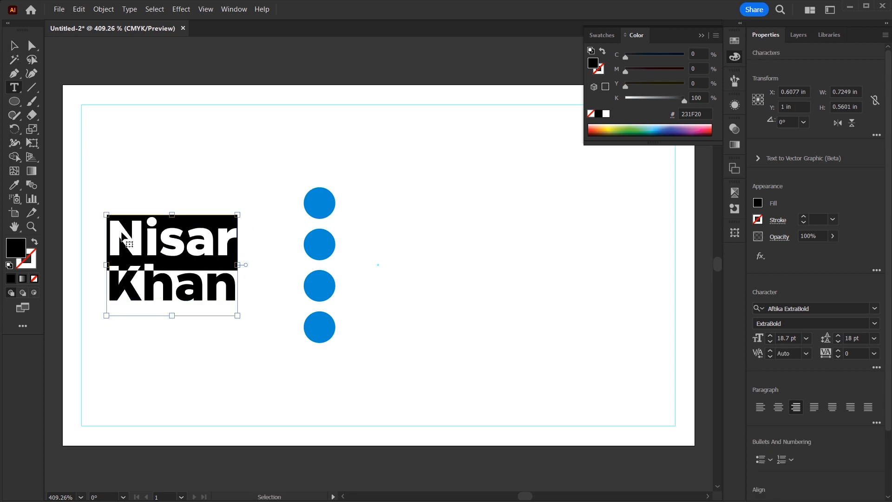
pyautogui.press('BackSpace')
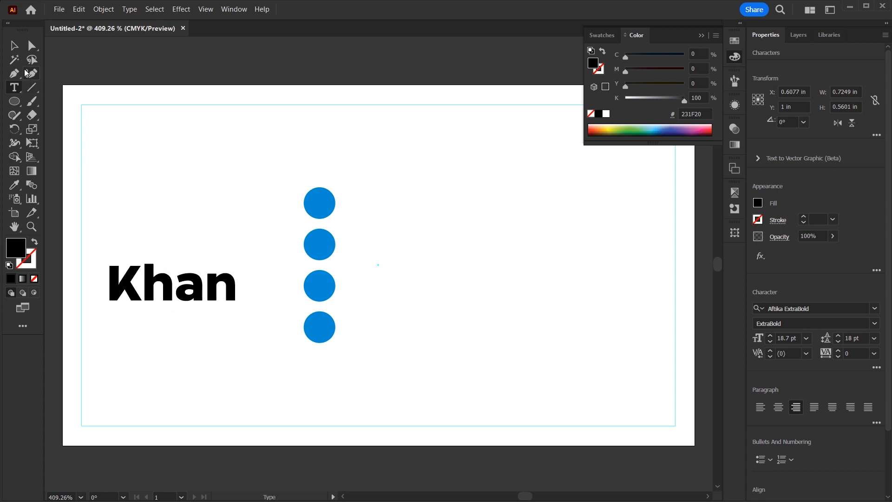
pyautogui.press('Escape')
pyautogui.click(209, 365)
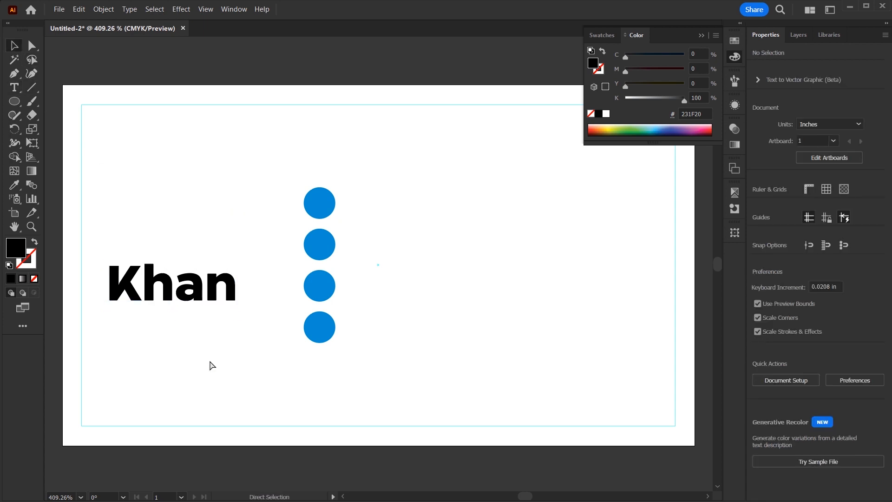
pyautogui.hotkey('ctrl', 'v')
pyautogui.moveTo(93, 205); pyautogui.dragTo(225, 251)
pyautogui.press('Up')
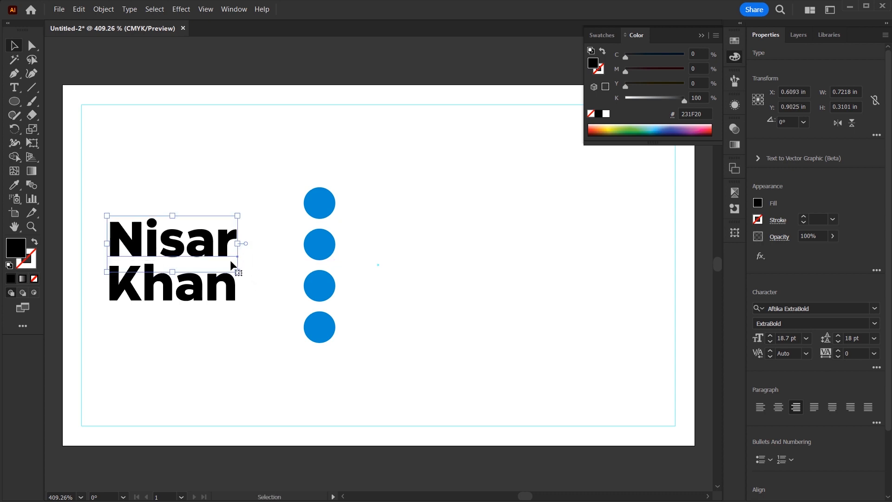
# Eyedrop the circles' blue onto the first name.
pyautogui.press('i')
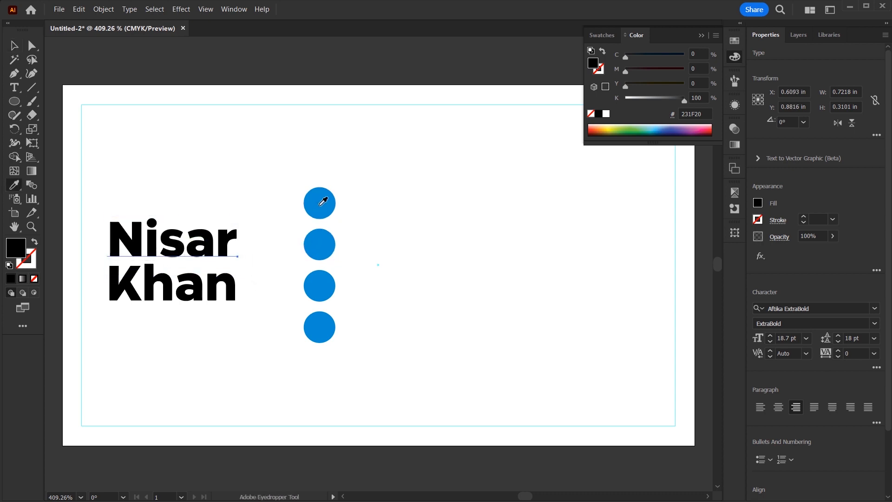
pyautogui.click(321, 204)
pyautogui.press('b')
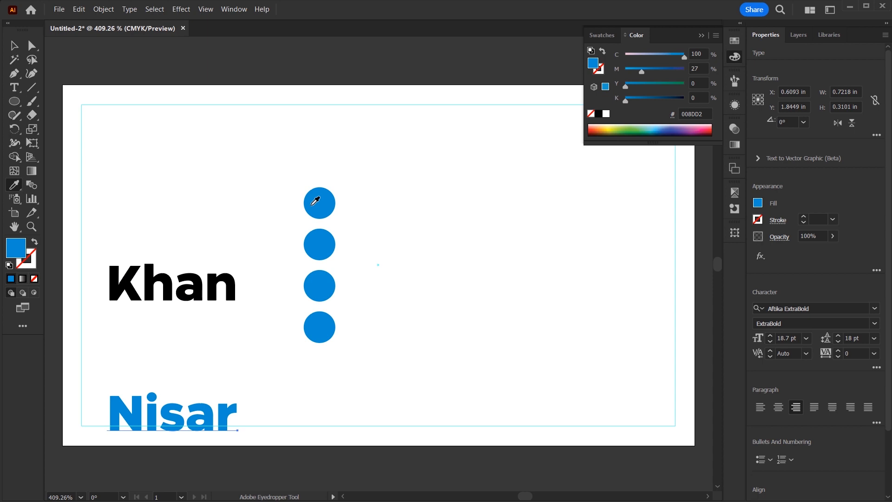
pyautogui.hotkey('ctrl', 'z')
pyautogui.press('v')
# Colour the surname dark grey by lowering its K value to 81.
pyautogui.keyDown('shift'); pyautogui.click(201, 267); pyautogui.keyUp('shift')
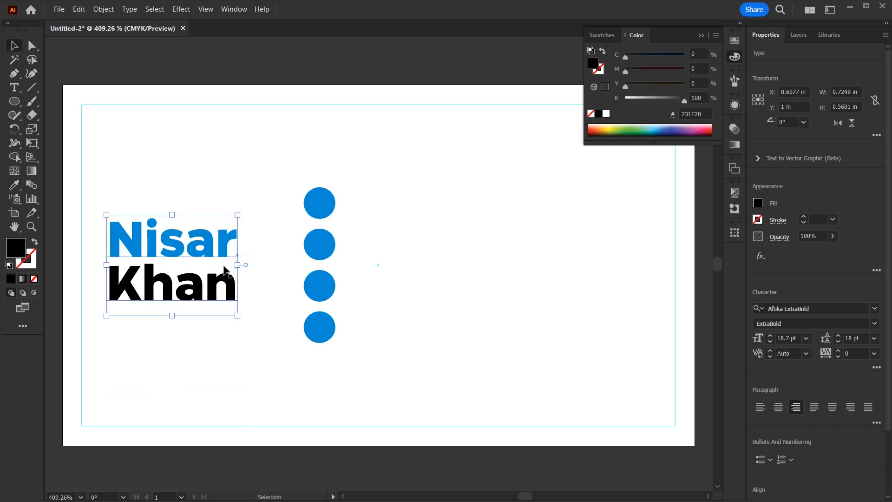
pyautogui.click(810, 236)
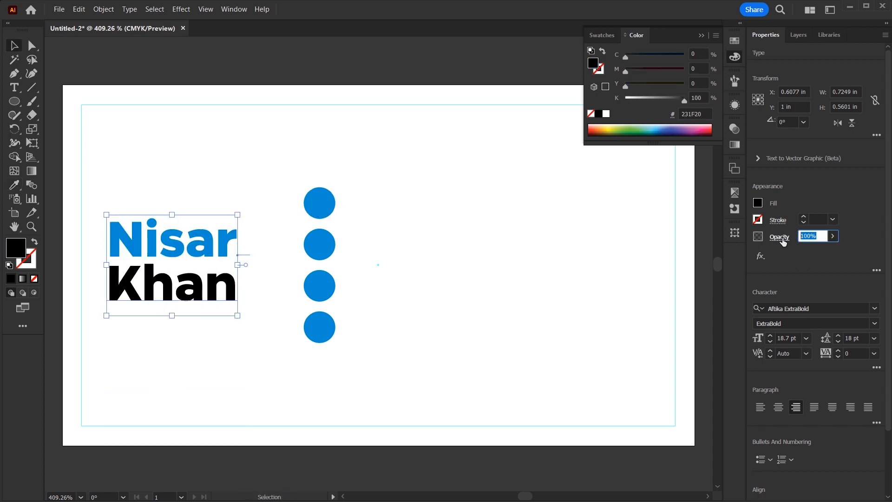
pyautogui.click(681, 99)
pyautogui.moveTo(681, 99); pyautogui.dragTo(673, 99)
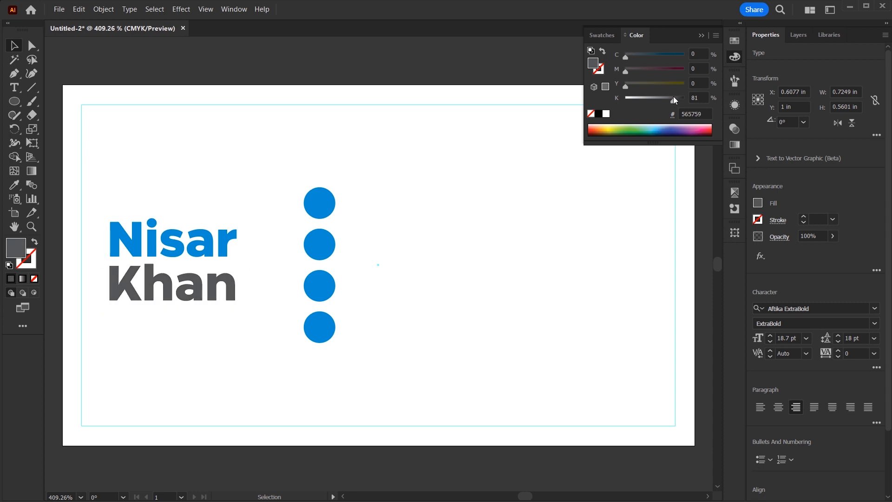
pyautogui.click(149, 328)
pyautogui.click(108, 277)
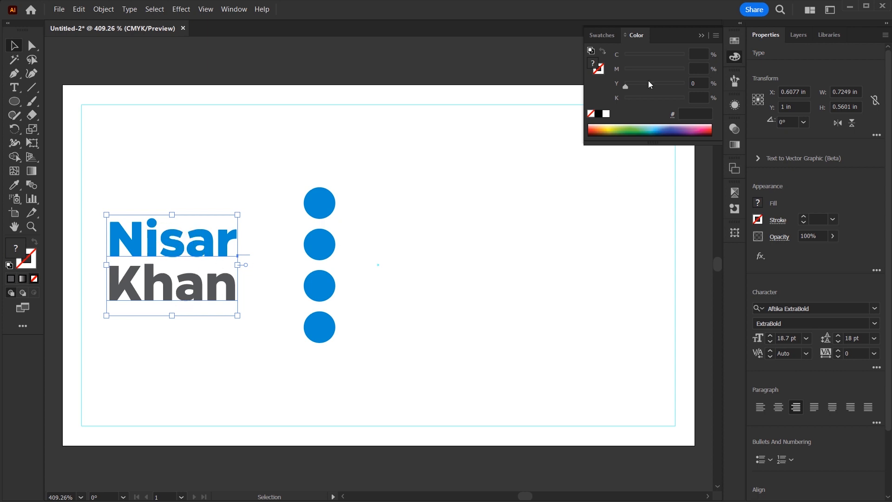
pyautogui.click(403, 203)
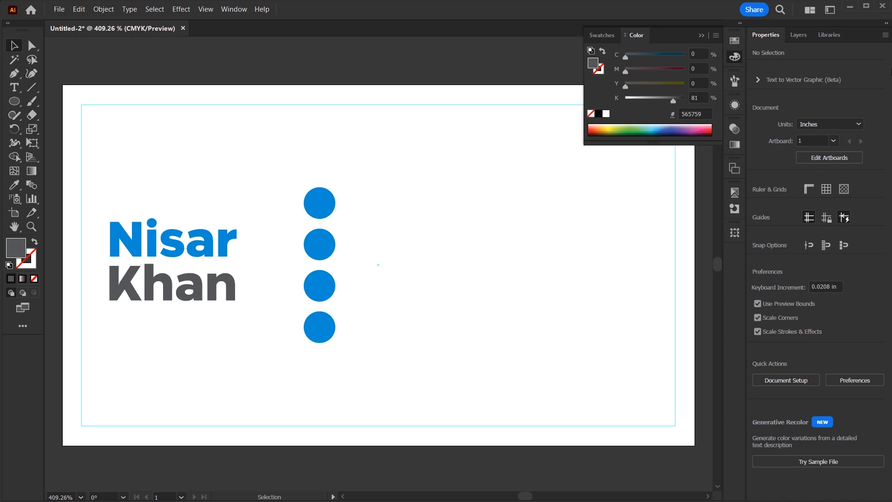
# Open the Social Media Icon library file and move the www globe icon to the pasteboard.
pyautogui.click(829, 40)
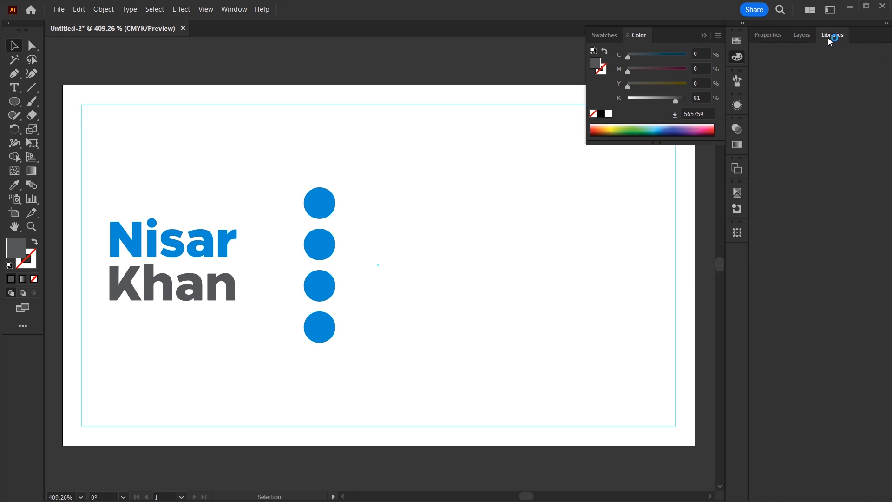
pyautogui.doubleClick(847, 344)
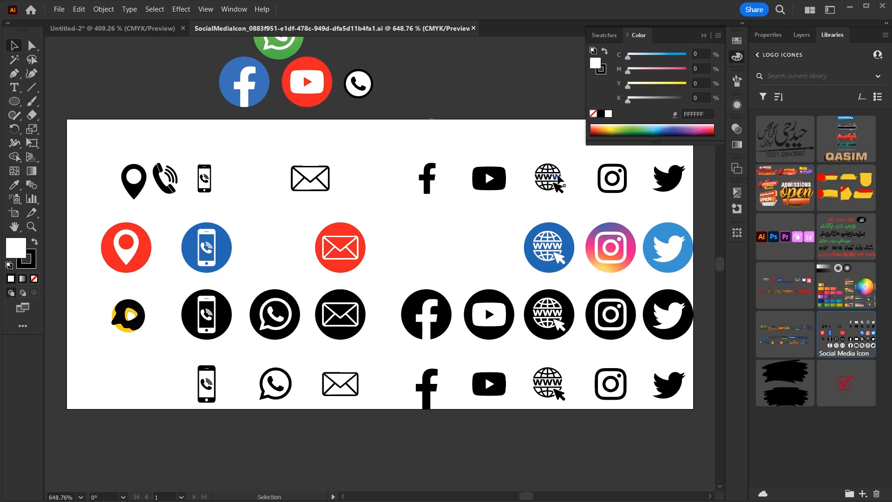
pyautogui.click(554, 186)
pyautogui.moveTo(553, 186); pyautogui.dragTo(150, 97)
pyautogui.moveTo(247, 173); pyautogui.dragTo(353, 300)
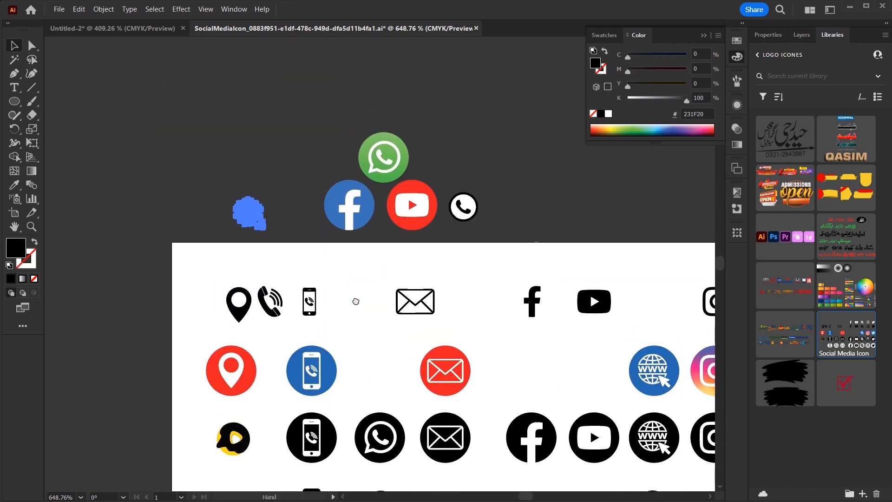
pyautogui.moveTo(253, 216); pyautogui.dragTo(255, 204)
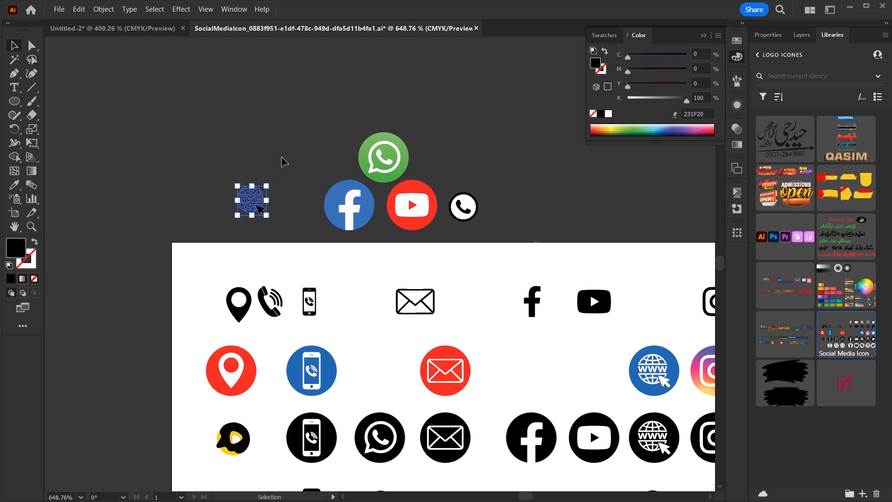
# Gather the phone, location-pin and WhatsApp icons beside the globe, fill all four white, return to Untitled-2.
pyautogui.click(308, 306)
pyautogui.moveTo(308, 305); pyautogui.dragTo(222, 208)
pyautogui.moveTo(239, 302); pyautogui.dragTo(181, 209)
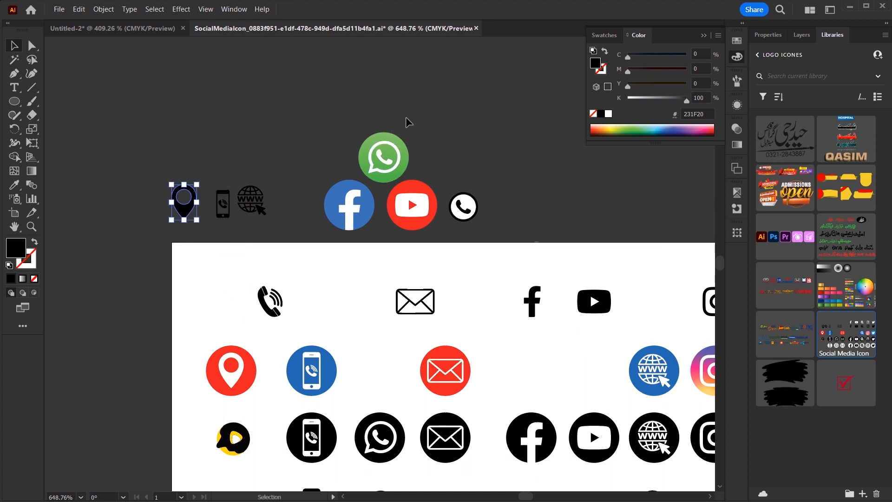
pyautogui.moveTo(392, 139); pyautogui.dragTo(217, 166)
pyautogui.click(493, 144)
pyautogui.click(451, 143)
pyautogui.moveTo(165, 132); pyautogui.dragTo(289, 237)
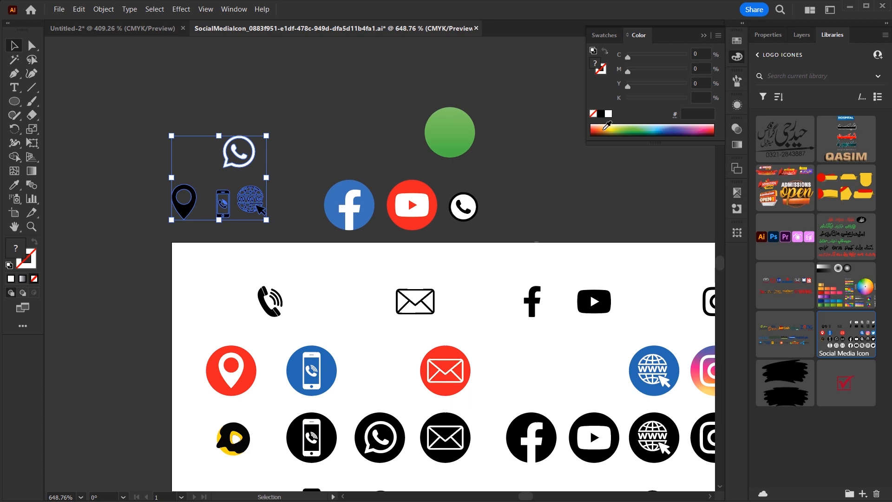
pyautogui.click(608, 114)
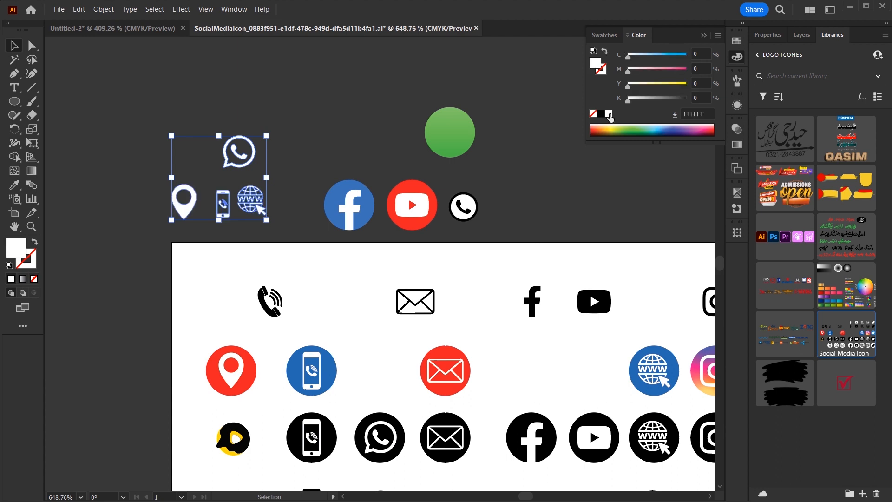
pyautogui.click(421, 92)
pyautogui.click(137, 31)
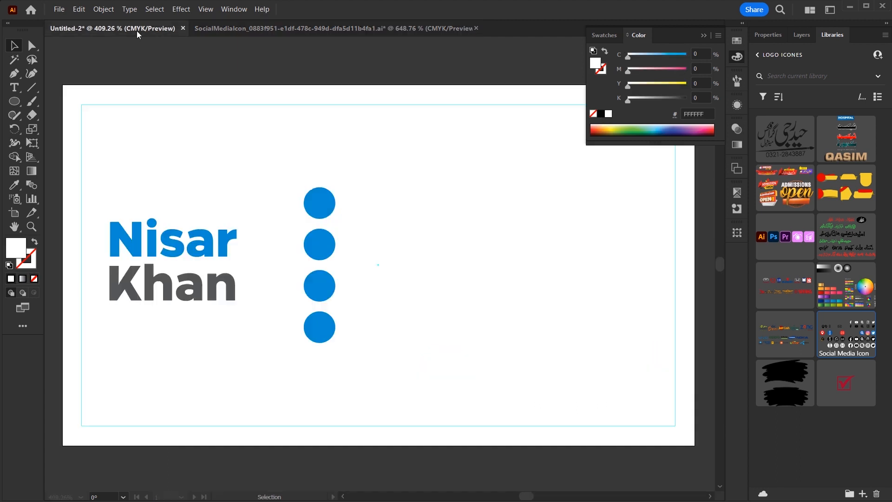
# Paste the icons onto the card and centre the phone icon in the top circle.
pyautogui.hotkey('ctrl', 'v')
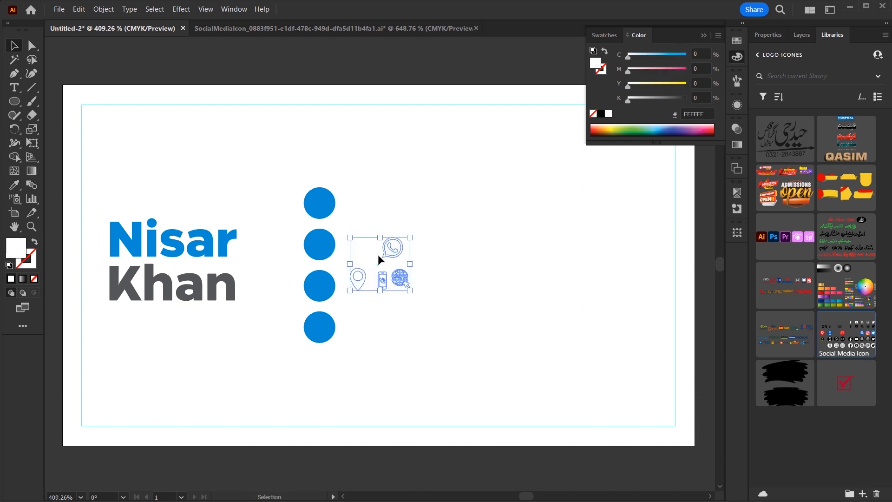
pyautogui.press('z')
pyautogui.press('v')
pyautogui.click(404, 319)
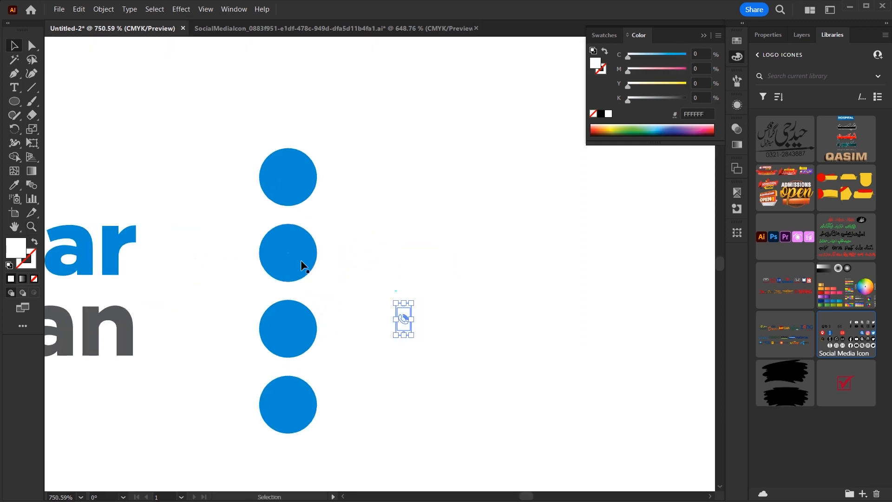
pyautogui.click(289, 195)
pyautogui.press('ctrl')
pyautogui.click(378, 358)
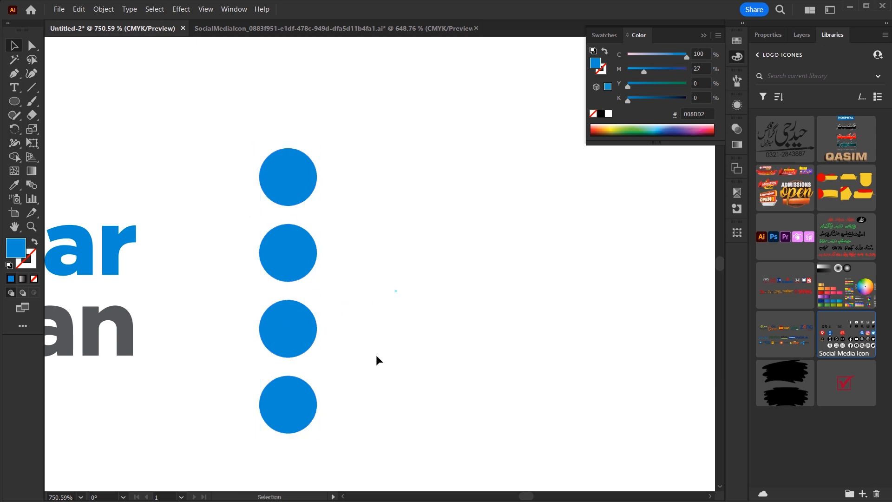
pyautogui.click(403, 315)
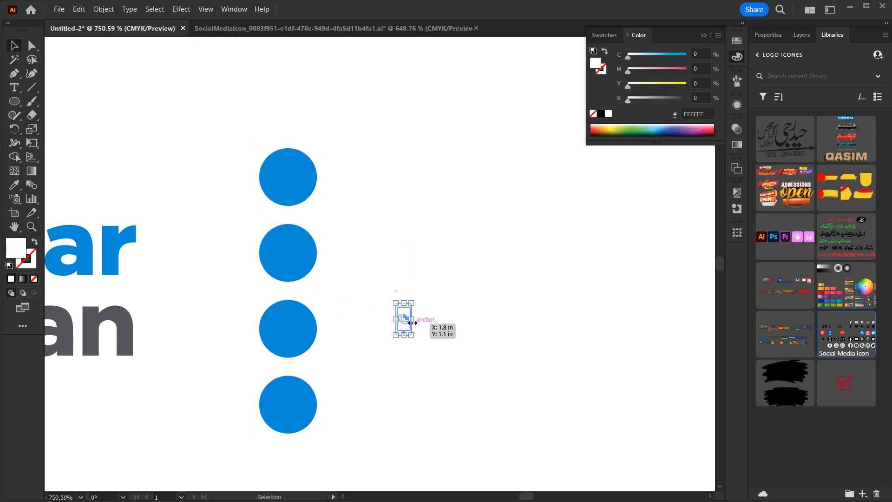
pyautogui.keyDown('shift'); pyautogui.click(301, 175); pyautogui.keyUp('shift')
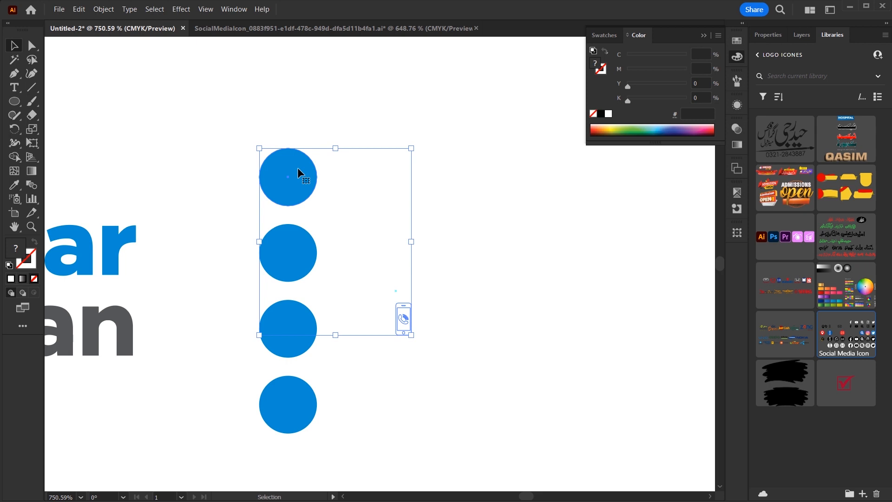
pyautogui.click(300, 173)
pyautogui.press('F2')
pyautogui.press('F3')
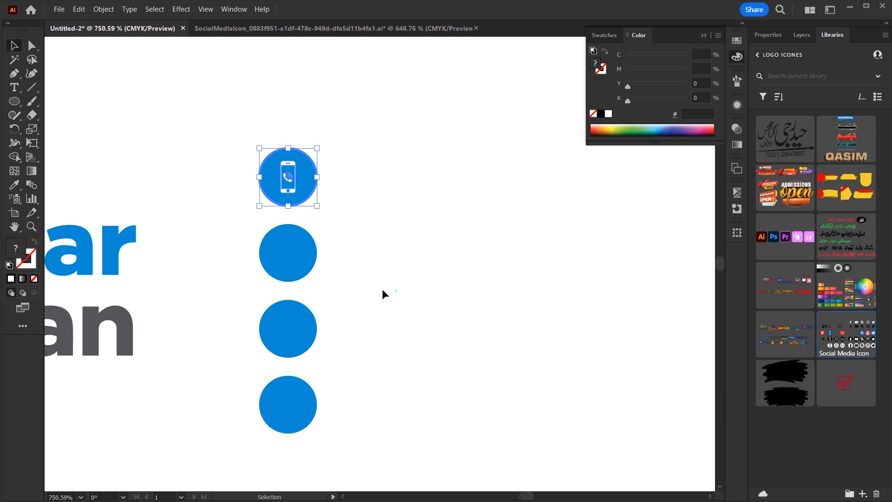
# Centre the WhatsApp, www and location-pin icons on the second, third and bottom circles.
pyautogui.hotkey('ctrl', 'v')
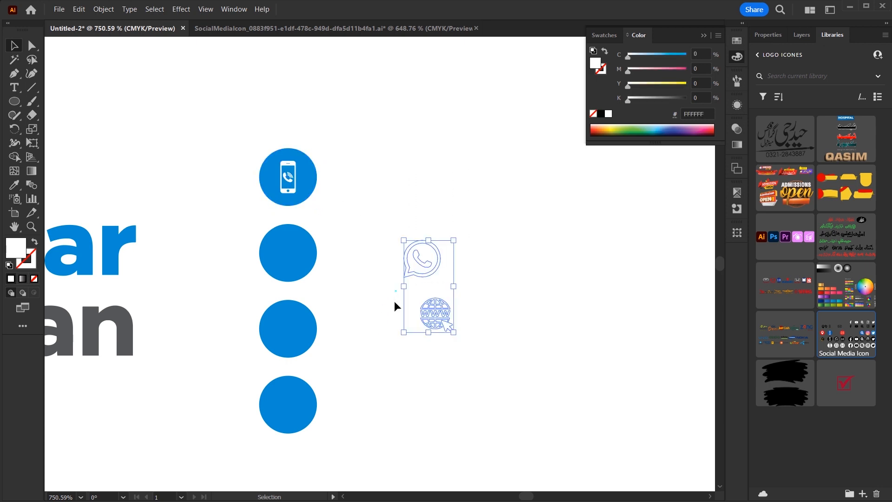
pyautogui.moveTo(470, 209); pyautogui.dragTo(420, 267)
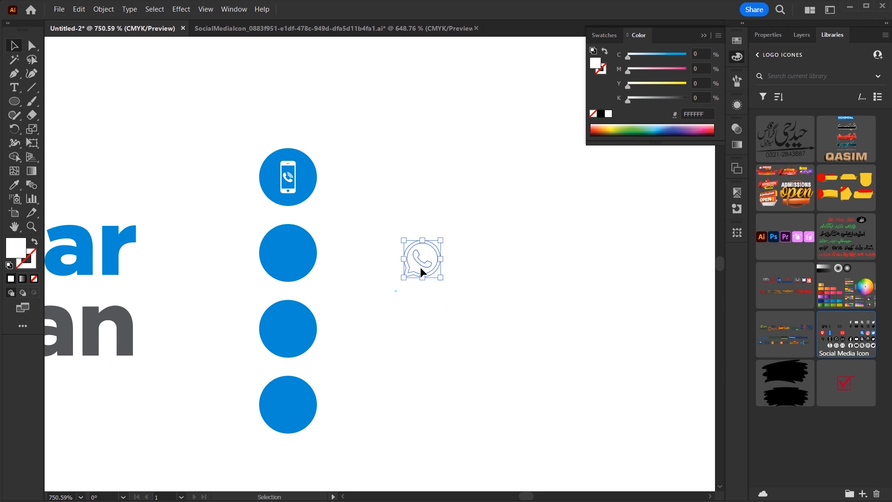
pyautogui.keyDown('shift'); pyautogui.click(297, 260); pyautogui.keyUp('shift')
pyautogui.click(297, 260)
pyautogui.press('F2')
pyautogui.moveTo(489, 217); pyautogui.dragTo(450, 326)
pyautogui.keyDown('shift'); pyautogui.click(295, 330); pyautogui.keyUp('shift')
pyautogui.click(294, 330)
pyautogui.press('F2')
pyautogui.moveTo(471, 265); pyautogui.dragTo(336, 367)
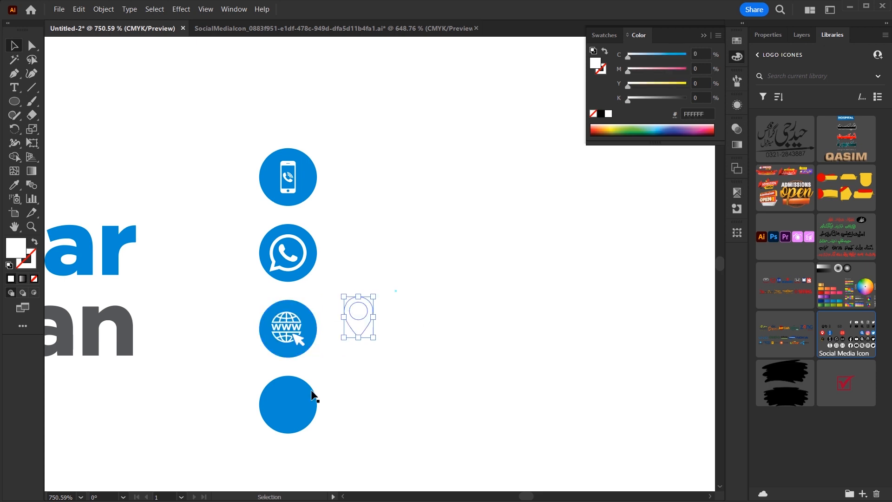
pyautogui.keyDown('shift'); pyautogui.click(286, 386); pyautogui.keyUp('shift')
pyautogui.click(287, 387)
pyautogui.press('F2')
pyautogui.press('F3')
# Shrink the WhatsApp and location-pin icons to match the others, then fit the card in view.
pyautogui.click(370, 359)
pyautogui.moveTo(293, 290); pyautogui.dragTo(395, 341)
pyautogui.click(289, 237)
pyautogui.moveTo(238, 271); pyautogui.dragTo(249, 271)
pyautogui.scroll(-5, 360, 305)
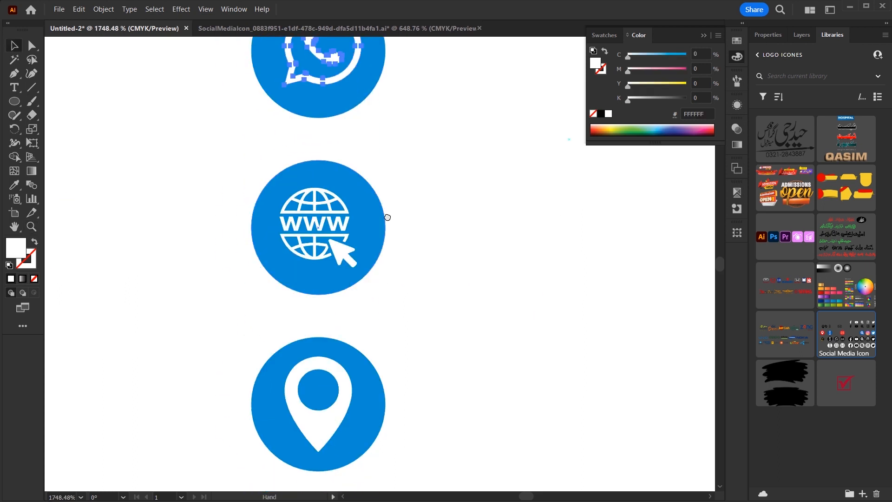
pyautogui.click(330, 371)
pyautogui.moveTo(318, 316); pyautogui.dragTo(319, 323)
pyautogui.click(426, 302)
pyautogui.hotkey('ctrl', '0')
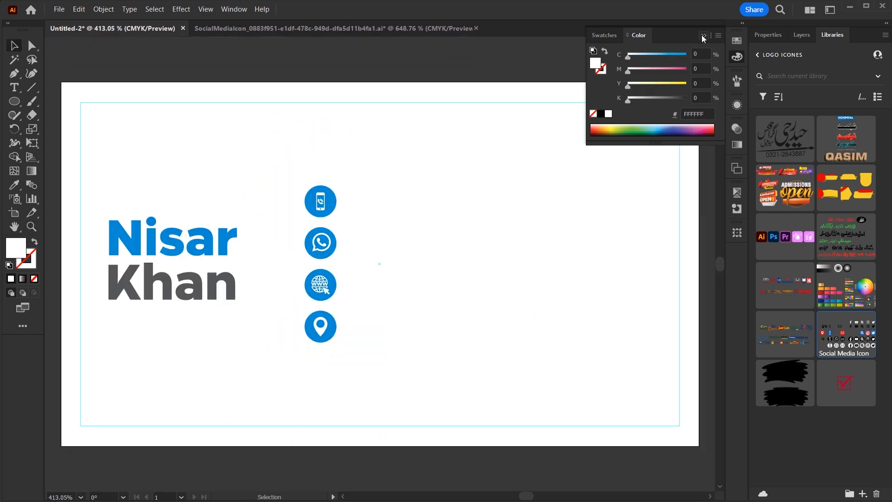
# Add the phone number as point text and drag it beside the phone icon.
pyautogui.click(704, 36)
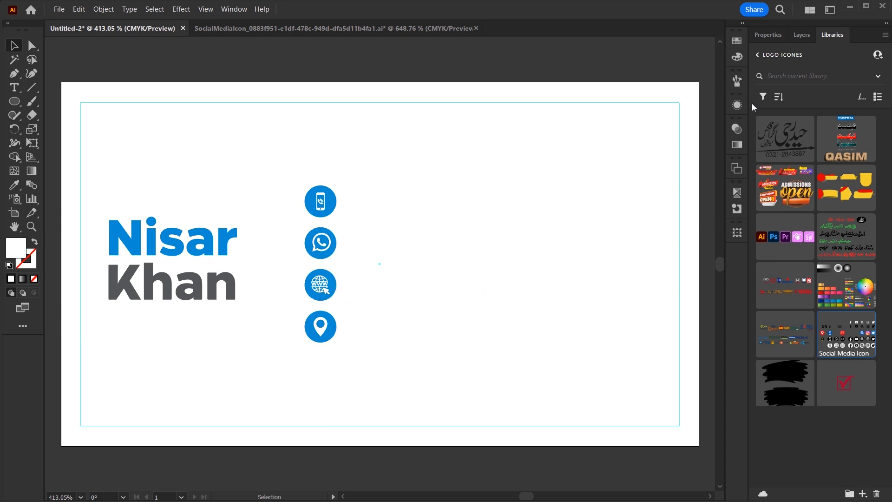
pyautogui.click(766, 36)
pyautogui.press('t')
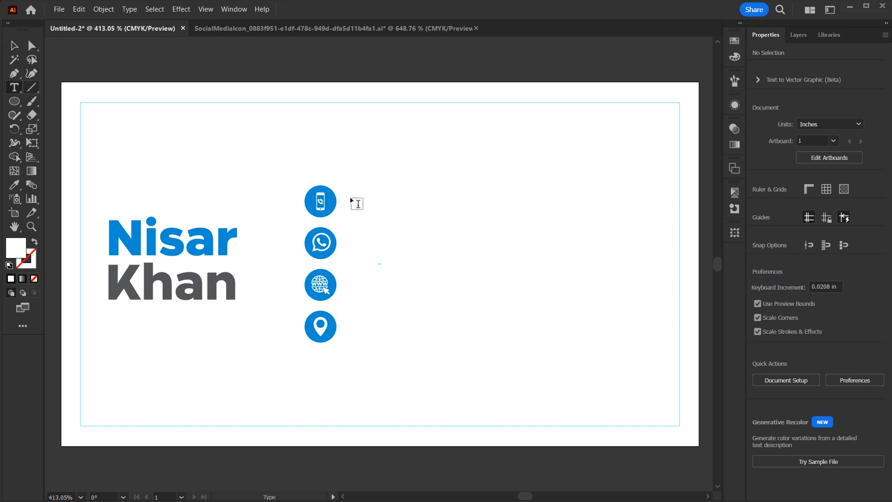
pyautogui.click(357, 204)
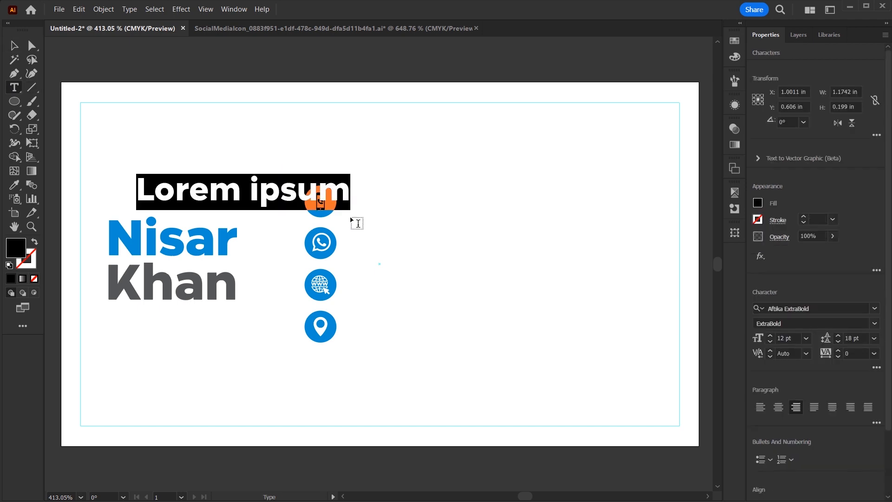
pyautogui.write('0321-0000000')
pyautogui.press('Escape')
pyautogui.moveTo(255, 200); pyautogui.dragTo(499, 213)
# Set the phone number's font to Century Gothic and nudge it into position.
pyautogui.click(826, 307)
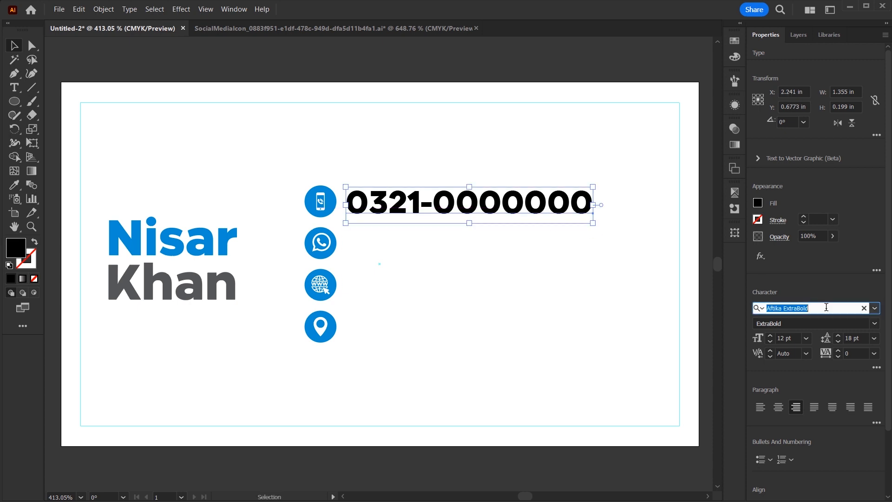
pyautogui.write('ce')
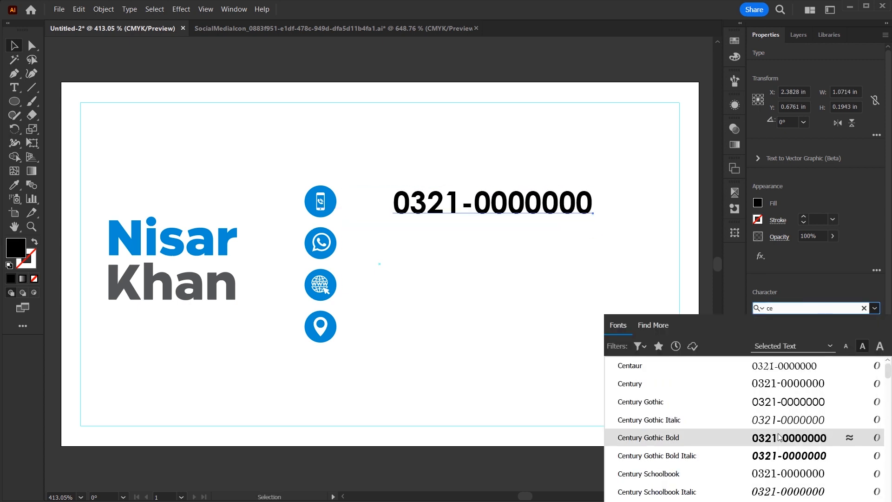
pyautogui.click(781, 401)
pyautogui.moveTo(520, 210); pyautogui.dragTo(470, 210)
pyautogui.press('Down')
pyautogui.hotkey('ctrl', 'shift', 'a')
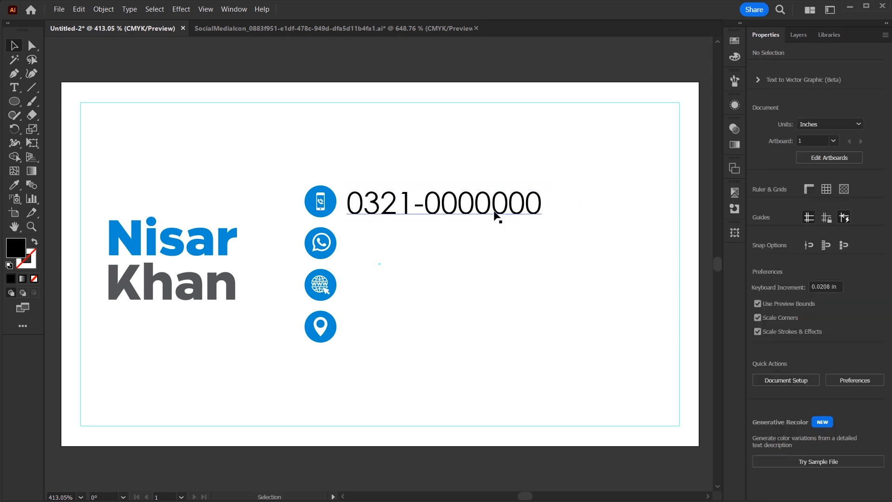
# Resize the phone number to 8 pt and align it next to the phone icon.
pyautogui.click(385, 215)
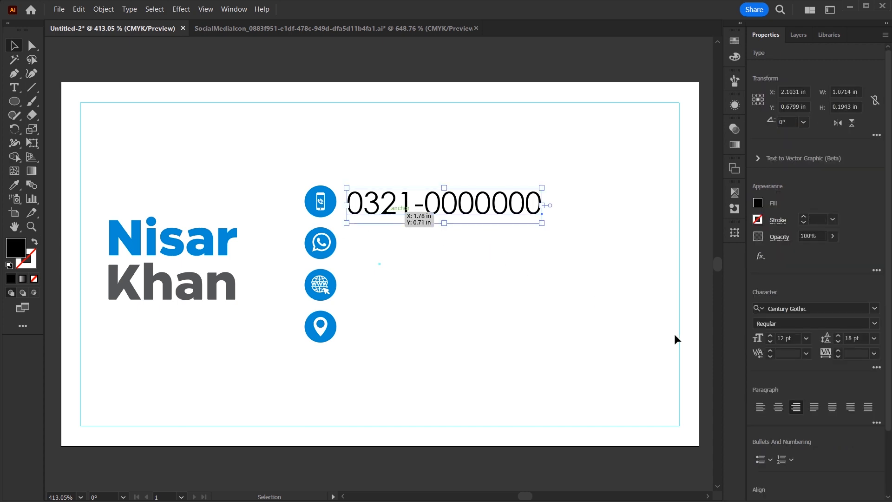
pyautogui.click(805, 339)
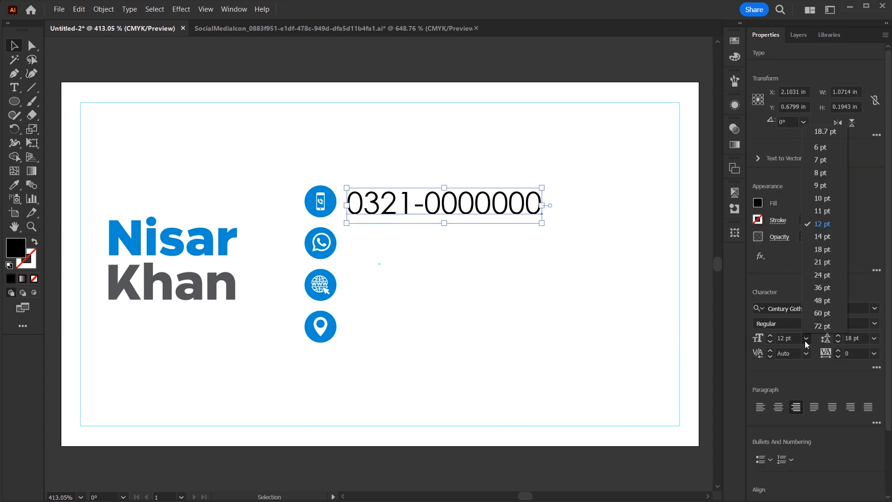
pyautogui.click(819, 162)
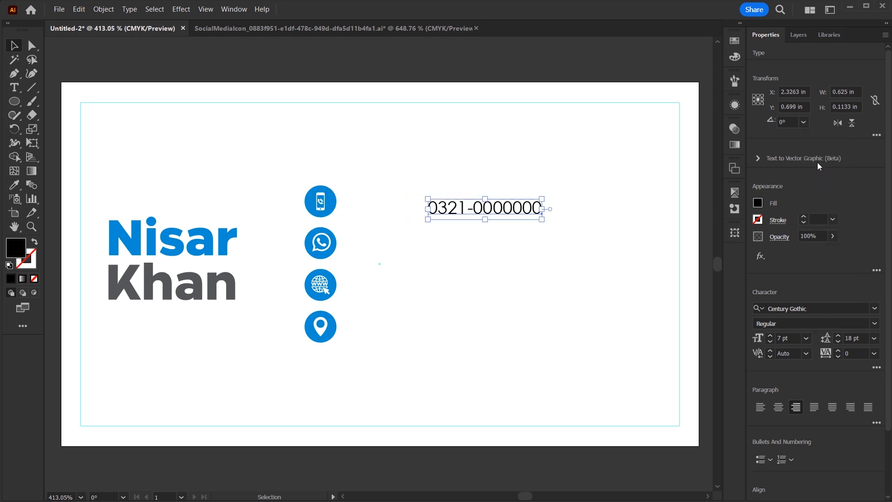
pyautogui.moveTo(521, 212); pyautogui.dragTo(439, 202)
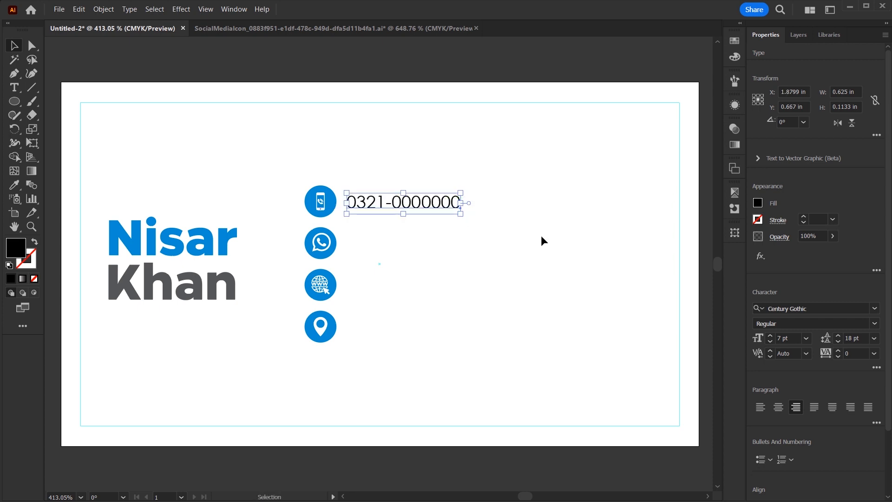
pyautogui.click(786, 337)
pyautogui.write('8')
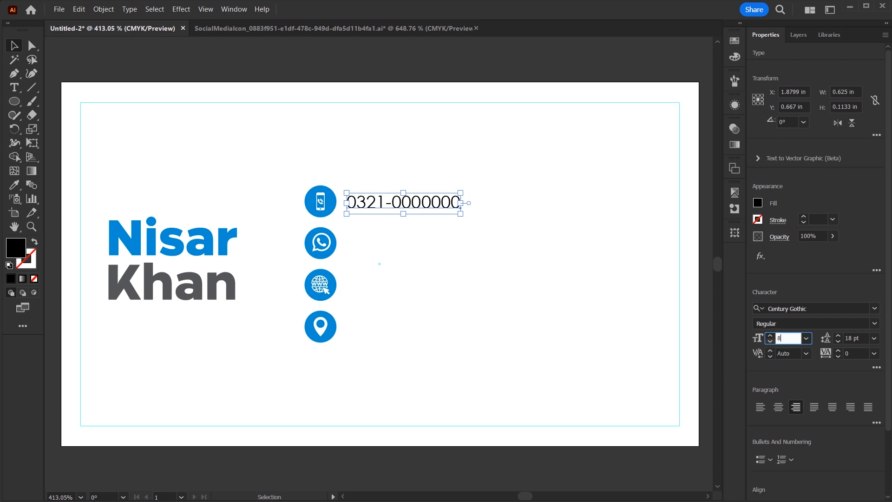
pyautogui.press('Return')
pyautogui.moveTo(419, 209); pyautogui.dragTo(433, 207)
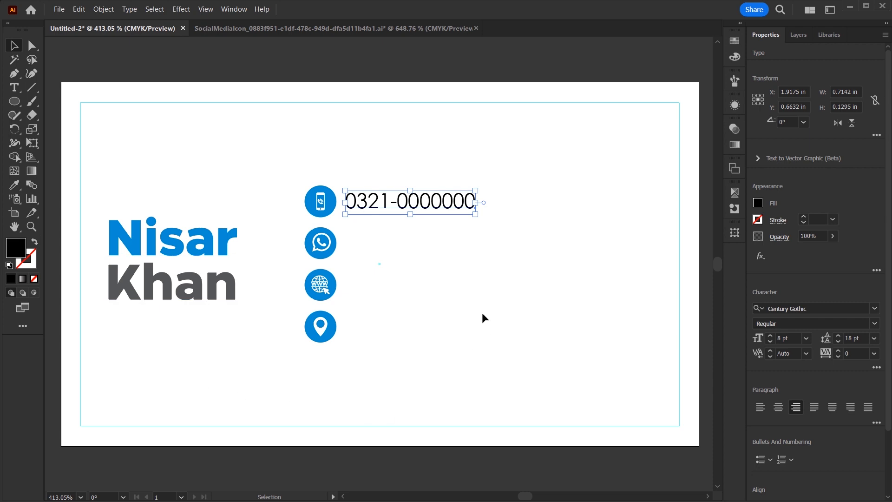
pyautogui.doubleClick(398, 208)
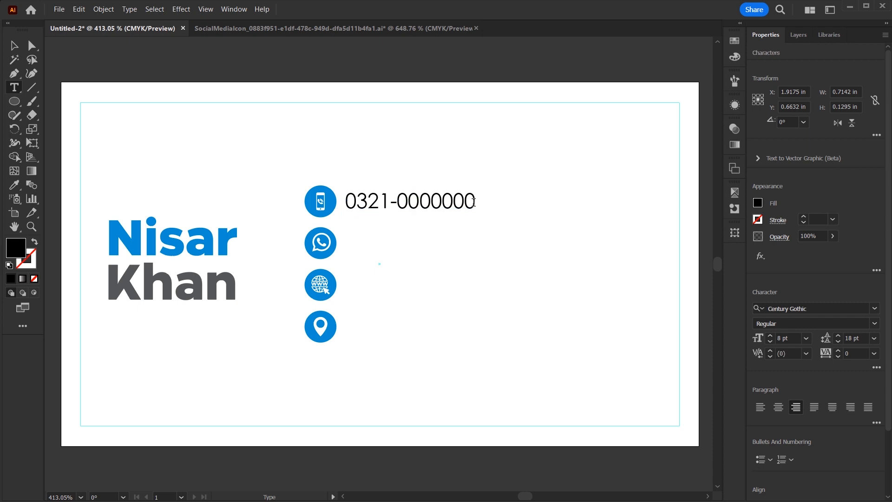
pyautogui.click(760, 407)
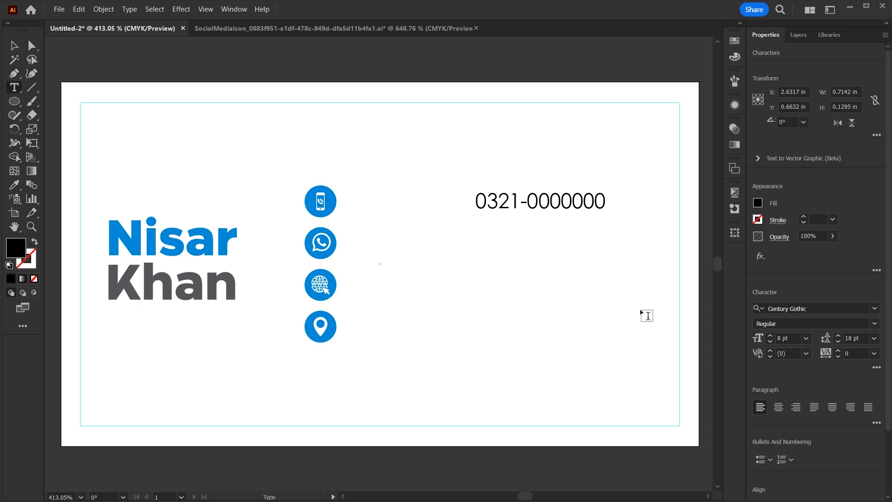
pyautogui.press('Return')
pyautogui.write('0321-0000000')
pyautogui.press('Return')
pyautogui.write('www')
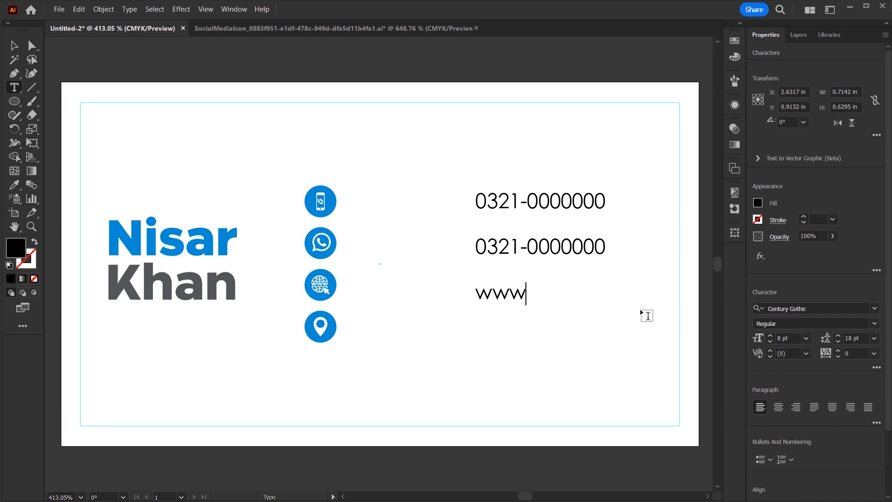
pyautogui.write('.pakistan.org')
pyautogui.press('Return')
pyautogui.write('Karachi. ')
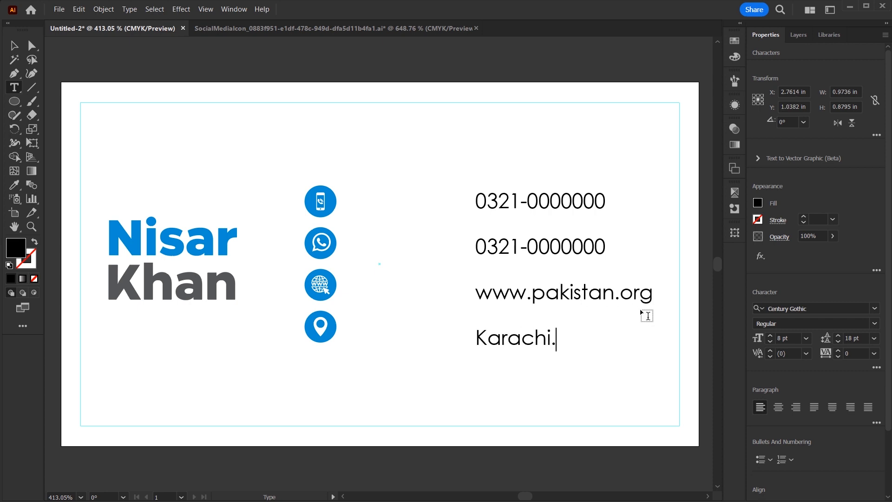
pyautogui.write('Pakistan.')
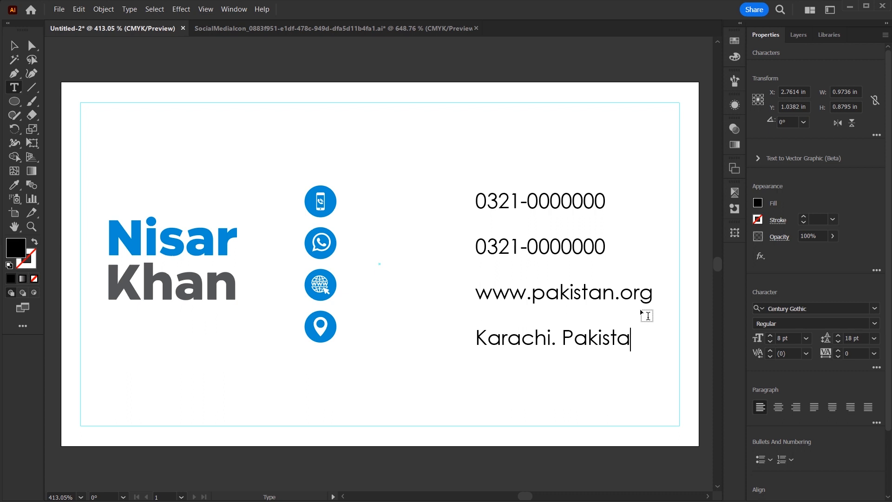
# Replace the period after Karachi with a comma and move the text block beside the icons.
pyautogui.press('Left')
pyautogui.press('Left')
pyautogui.press('Left')
pyautogui.press('Left')
pyautogui.press('Left')
pyautogui.press('Left')
pyautogui.press('Left')
pyautogui.press('Left')
pyautogui.press('Left')
pyautogui.press('Left')
pyautogui.press('Left')
pyautogui.hotkey('shift', 'Right')
pyautogui.write(',')
pyautogui.press('Escape')
pyautogui.moveTo(527, 252); pyautogui.dragTo(398, 253)
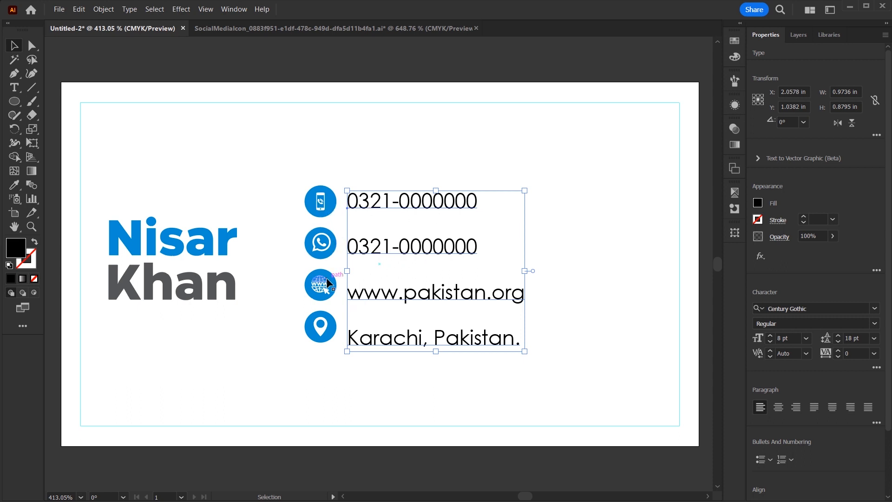
# Reduce the contact lines' leading to 16.8 pt.
pyautogui.click(846, 338)
pyautogui.press('Down')
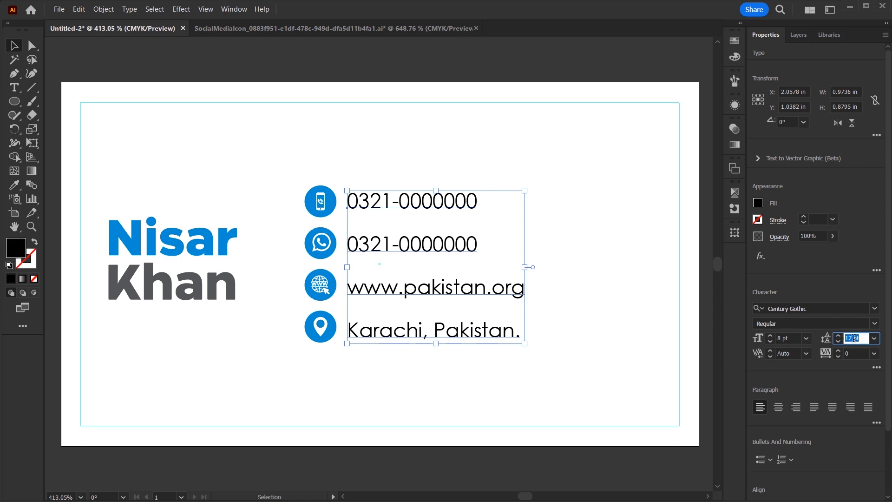
pyautogui.hotkey('ctrl', 'Down')
pyautogui.hotkey('ctrl', 'Down')
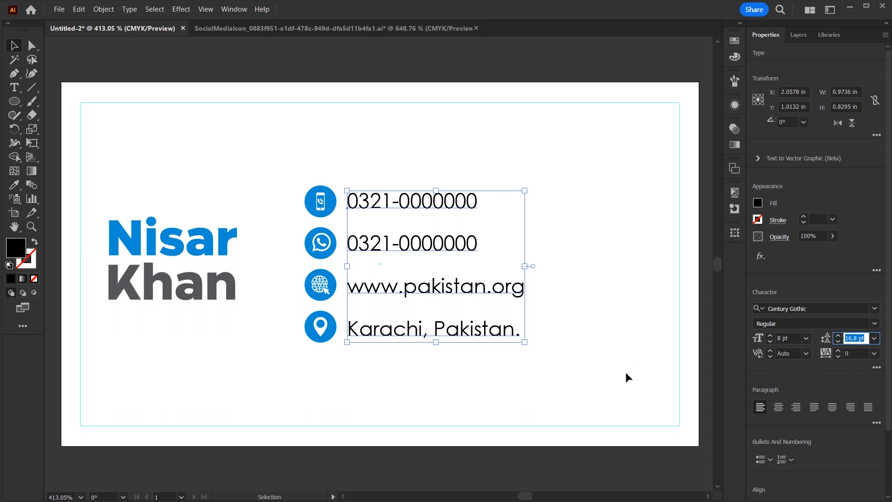
pyautogui.click(518, 386)
# Shift the contact group and name right, and draw a wide rectangle across the card's middle.
pyautogui.moveTo(327, 294); pyautogui.dragTo(360, 294)
pyautogui.moveTo(184, 251); pyautogui.dragTo(210, 251)
pyautogui.click(295, 166)
pyautogui.moveTo(14, 101); pyautogui.dragTo(49, 105)
pyautogui.moveTo(60, 172)
pyautogui.mouseDown()
pyautogui.moveTo(583, 302)
pyautogui.moveTo(697, 342)
pyautogui.mouseUp()
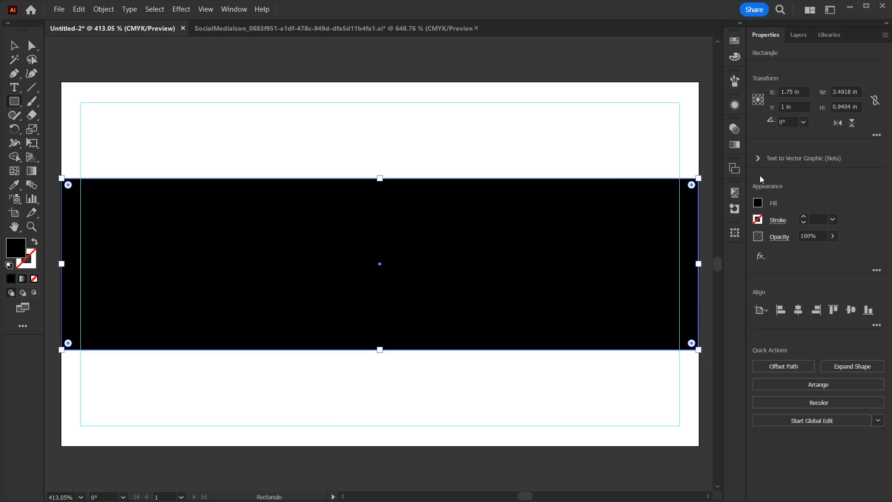
# Send the rectangle to the back, fill it white, and move a strip to the card's bottom edge.
pyautogui.hotkey('ctrl', 'shift', '[')
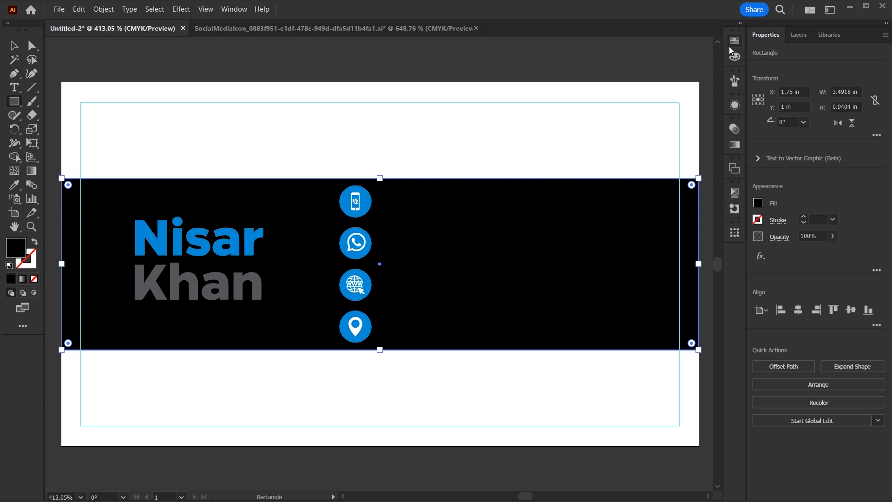
pyautogui.click(734, 43)
pyautogui.click(607, 71)
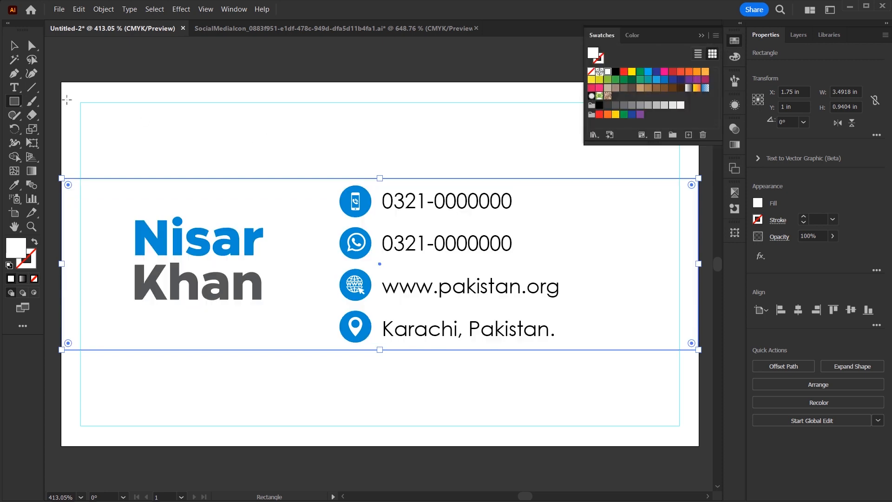
pyautogui.moveTo(379, 350); pyautogui.dragTo(421, 392)
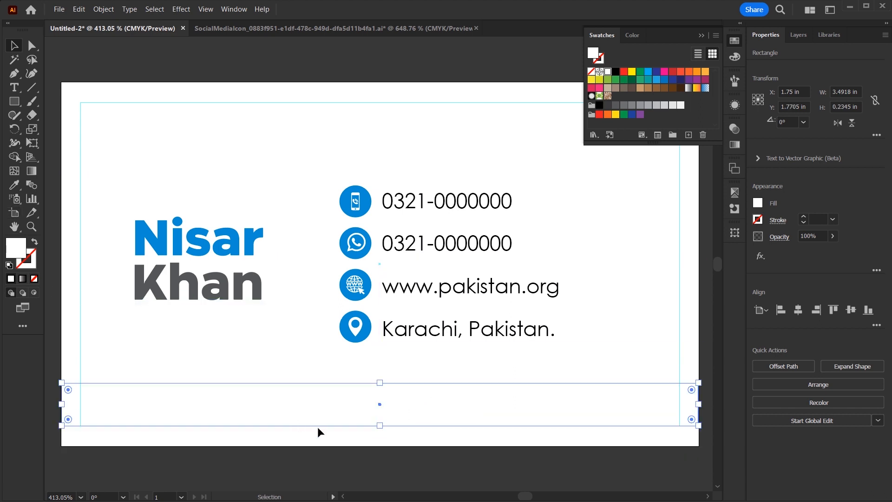
# Add mesh lines to the bottom strip, shade its centre points grey, and flatten it into a shadow.
pyautogui.click(14, 171)
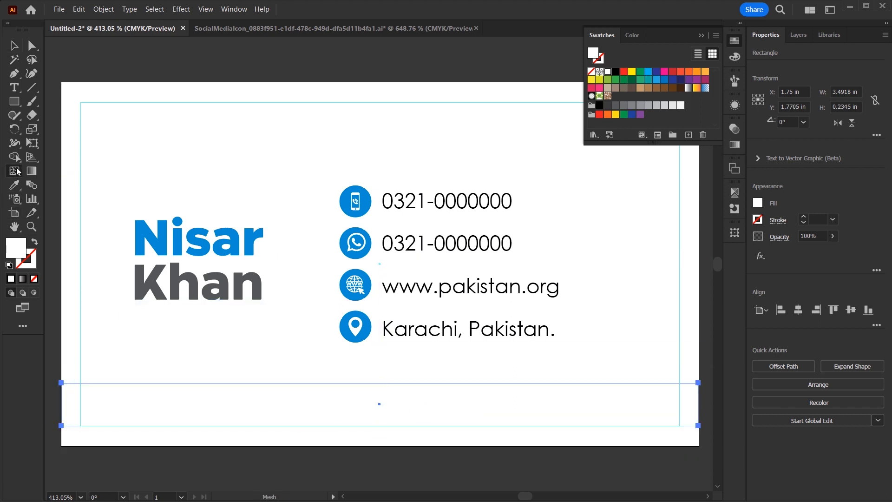
pyautogui.click(381, 402)
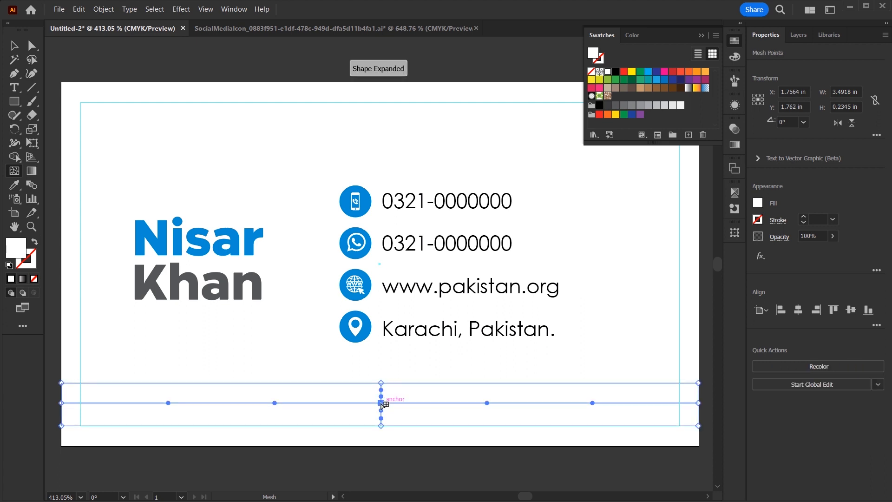
pyautogui.click(134, 403)
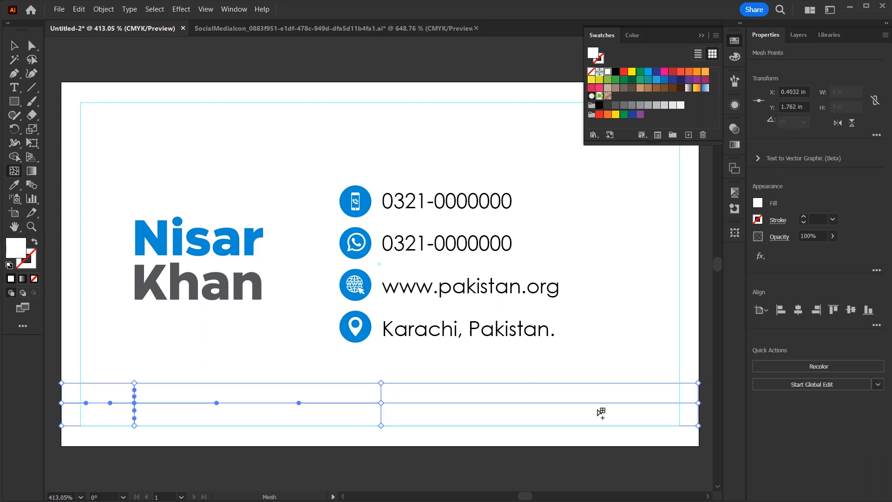
pyautogui.click(610, 403)
pyautogui.press('a')
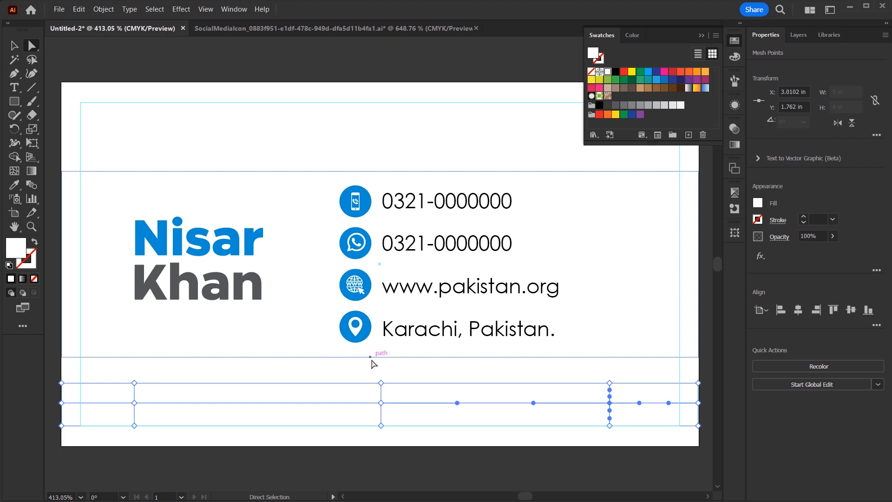
pyautogui.click(381, 383)
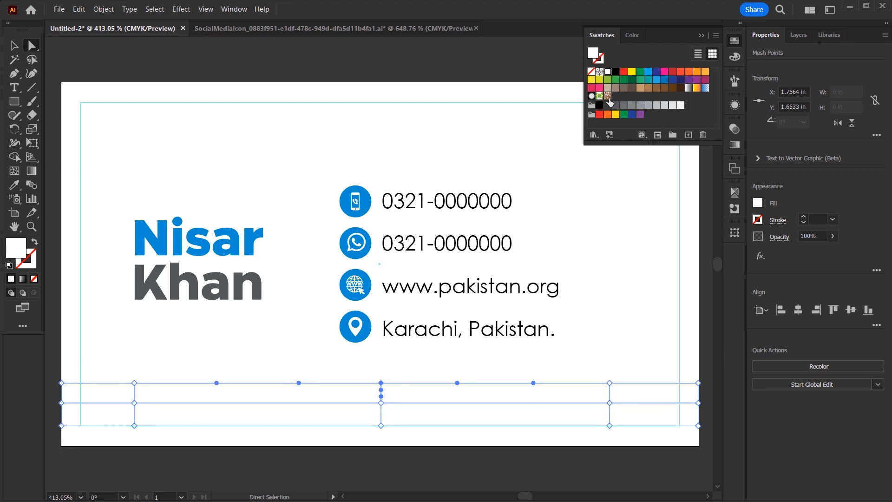
pyautogui.click(648, 106)
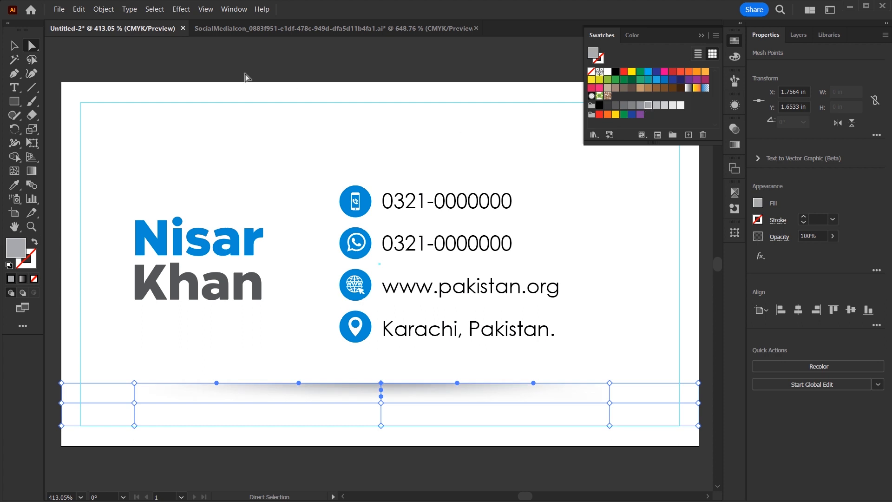
pyautogui.click(14, 45)
pyautogui.moveTo(382, 428); pyautogui.dragTo(389, 411)
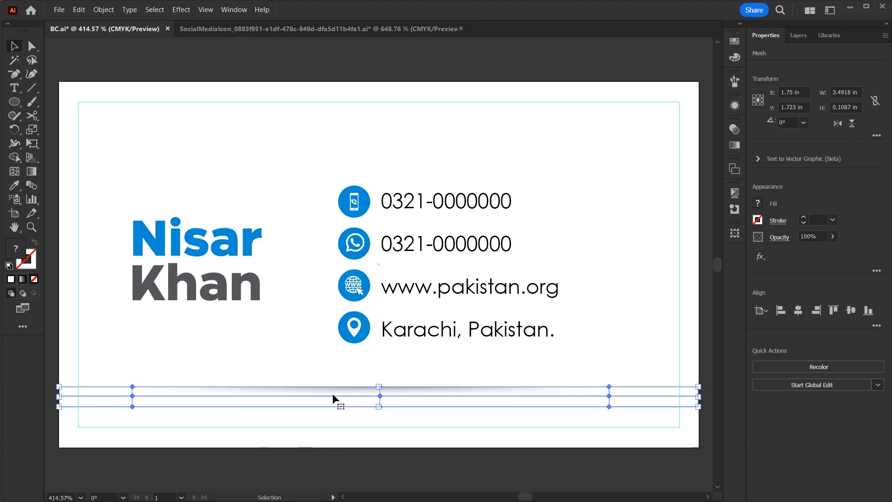
pyautogui.click(621, 325)
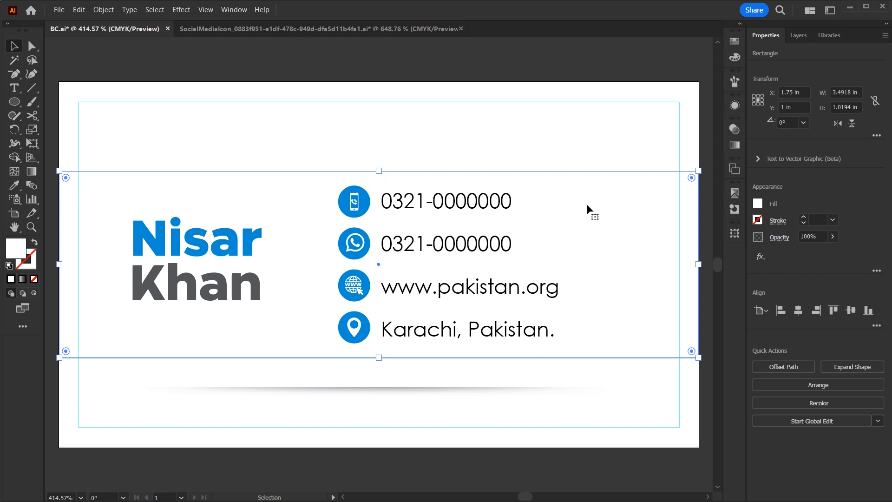
# In Outline view, Alt-drag a copy of the grey shadow strip above the contact block.
pyautogui.click(588, 139)
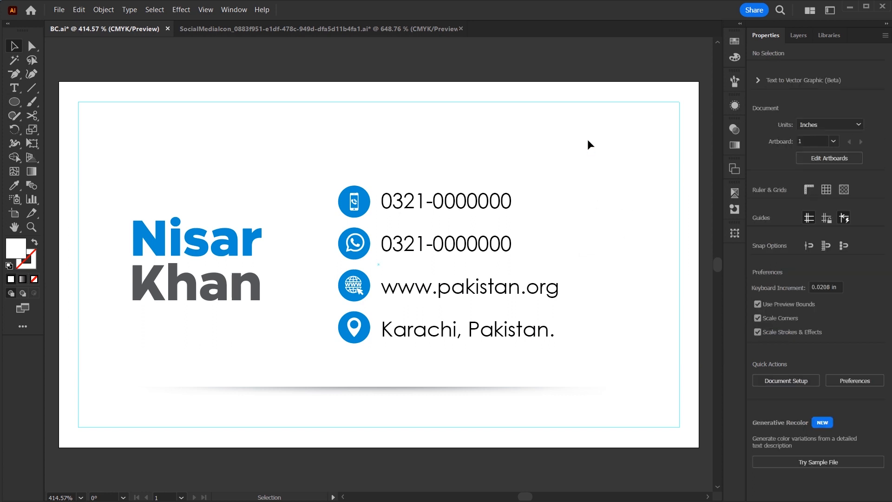
pyautogui.moveTo(615, 166); pyautogui.dragTo(669, 230)
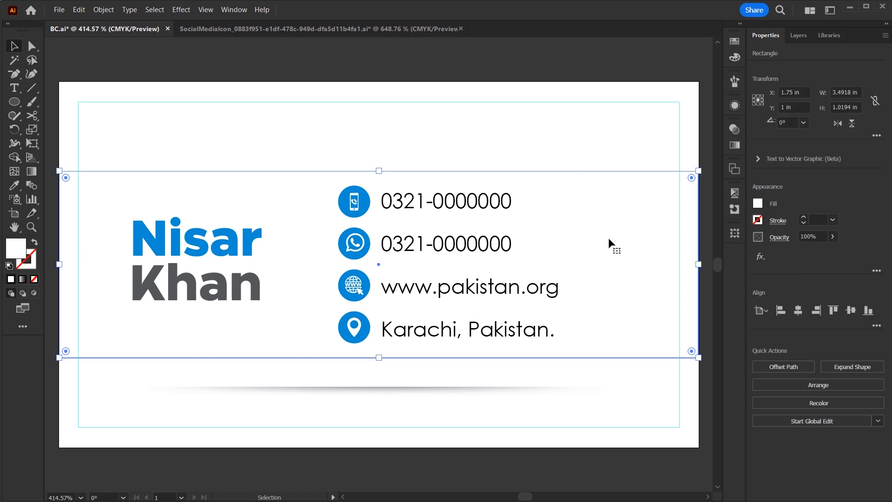
pyautogui.click(535, 135)
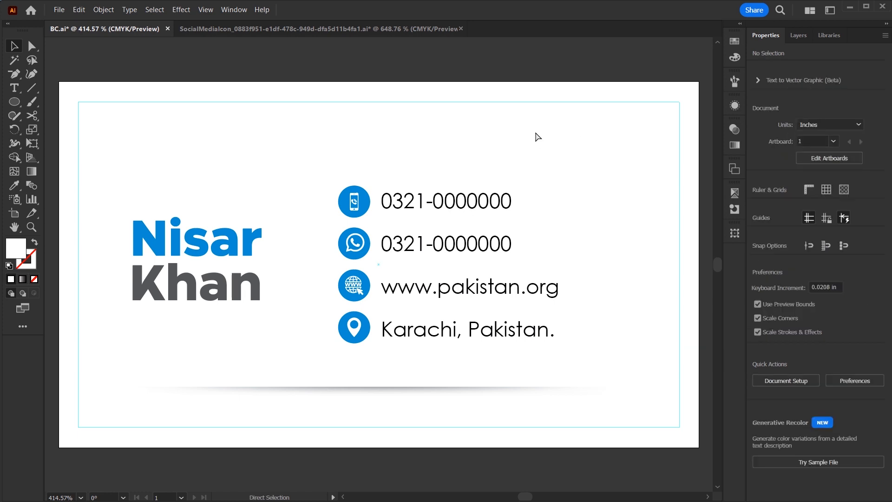
pyautogui.hotkey('ctrl', 'y')
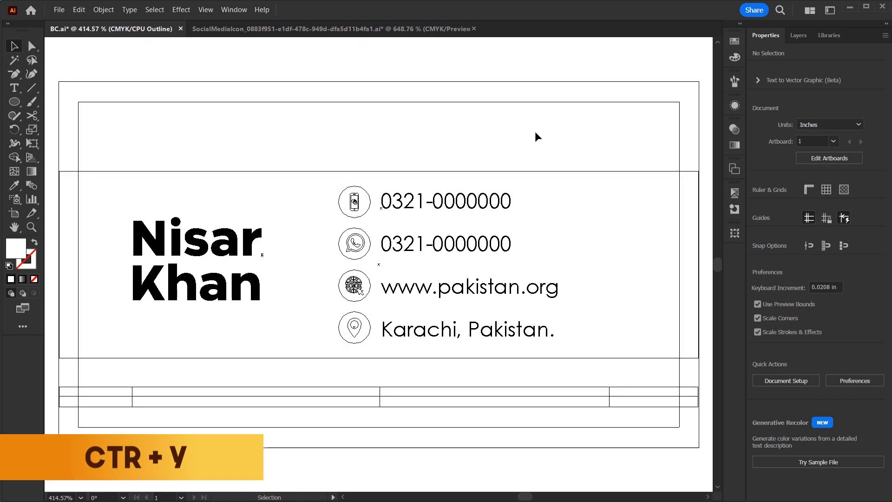
pyautogui.click(389, 397)
pyautogui.moveTo(395, 386); pyautogui.dragTo(409, 159)
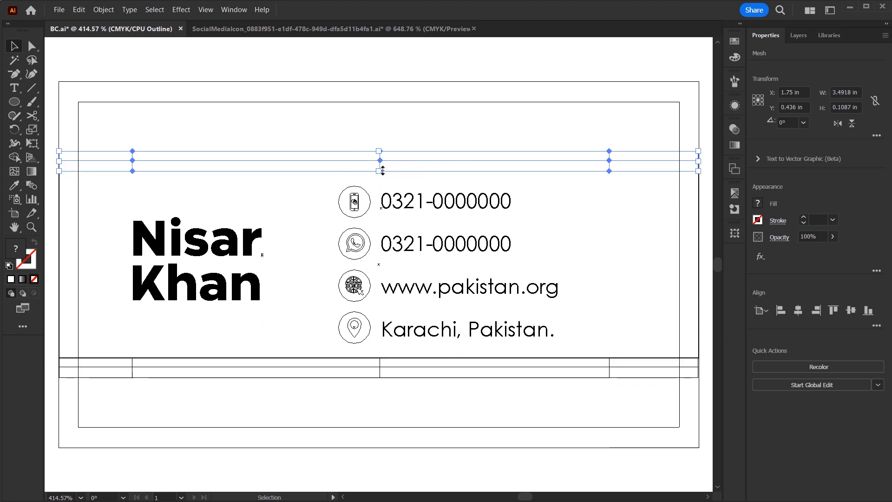
# Return to full-colour preview and flip the copied shadow vertically.
pyautogui.press('a')
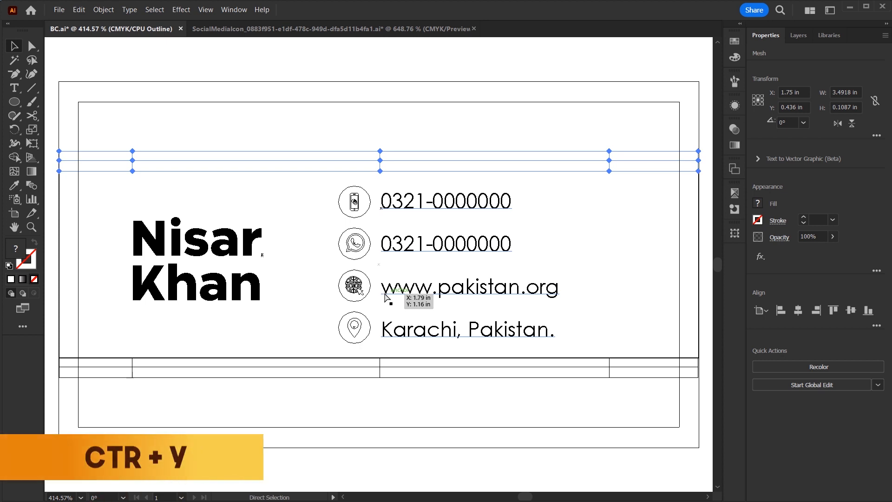
pyautogui.hotkey('ctrl', 'y')
pyautogui.press('v')
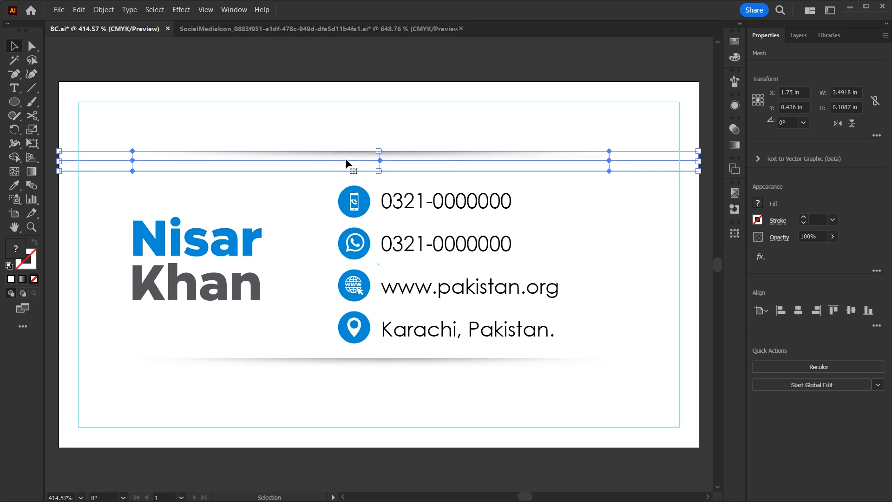
pyautogui.click(851, 124)
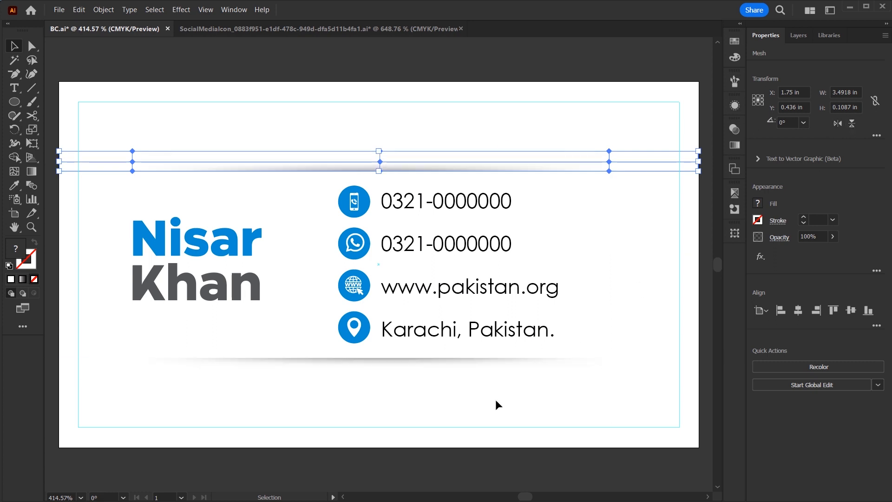
pyautogui.click(497, 401)
pyautogui.moveTo(497, 400); pyautogui.dragTo(549, 367)
# Move the surname onto the same line as the first name and reposition the name.
pyautogui.click(294, 266)
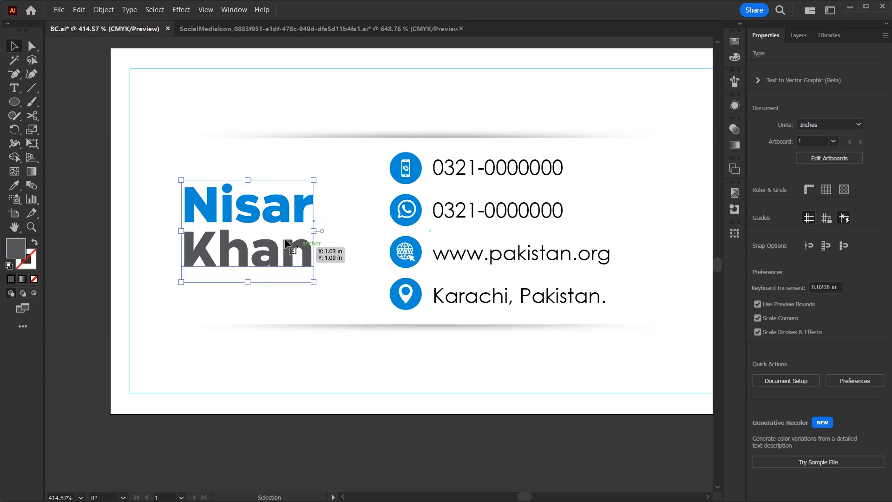
pyautogui.moveTo(273, 253); pyautogui.dragTo(365, 210)
pyautogui.keyDown('shift'); pyautogui.click(281, 214); pyautogui.keyUp('shift')
pyautogui.moveTo(281, 214); pyautogui.dragTo(238, 266)
# Set the name in Century Gothic, close the gap, and scale it to fit left of the icons.
pyautogui.click(823, 309)
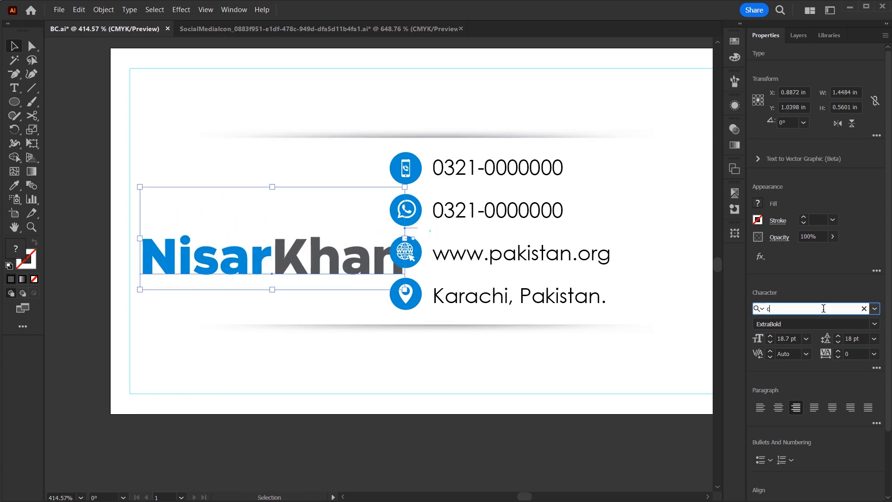
pyautogui.write('cen')
pyautogui.click(766, 436)
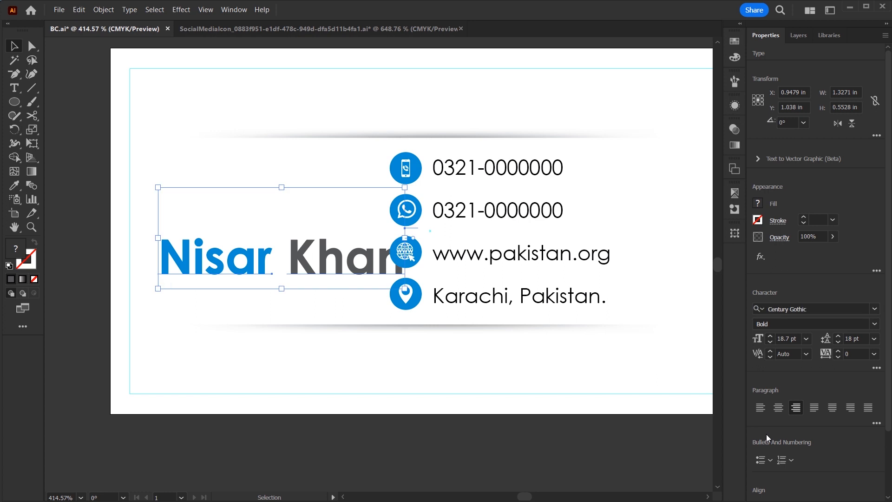
pyautogui.click(397, 435)
pyautogui.moveTo(337, 269); pyautogui.dragTo(322, 260)
pyautogui.keyDown('shift'); pyautogui.click(254, 265); pyautogui.keyUp('shift')
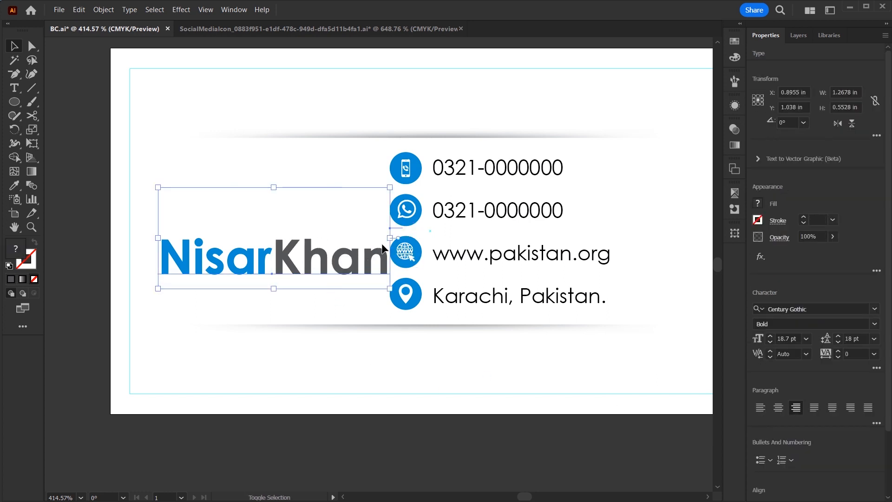
pyautogui.moveTo(389, 238); pyautogui.dragTo(370, 242)
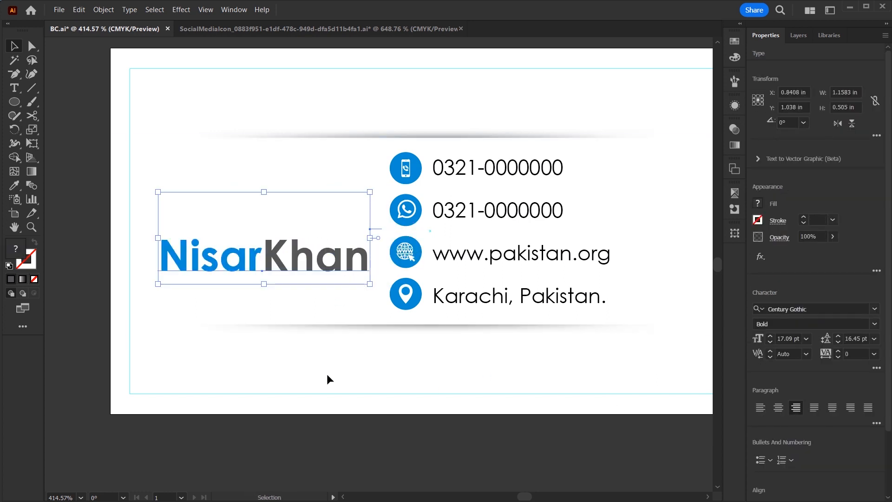
# Make the surname Regular weight inside the name group, then nudge the name down.
pyautogui.click(107, 297)
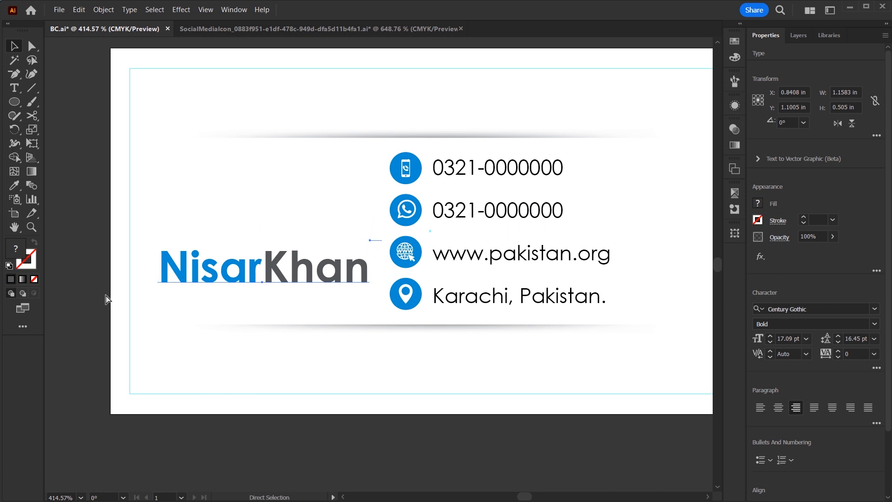
pyautogui.doubleClick(326, 269)
pyautogui.click(325, 264)
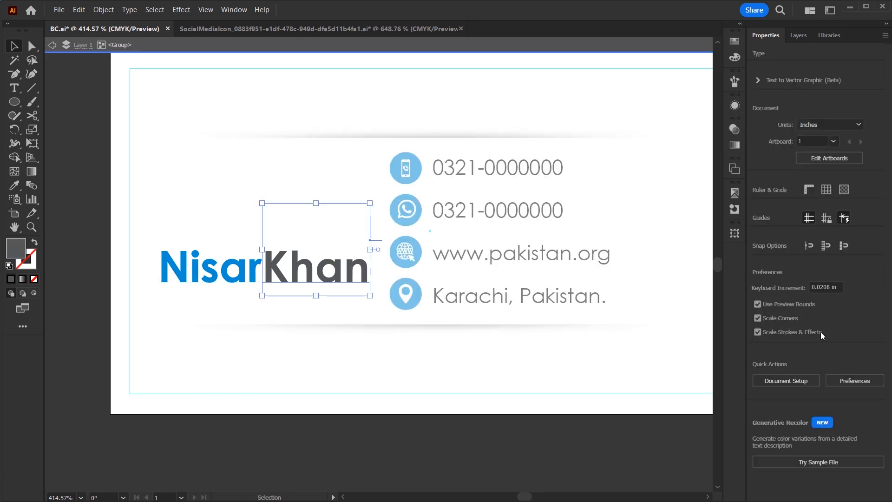
pyautogui.click(873, 324)
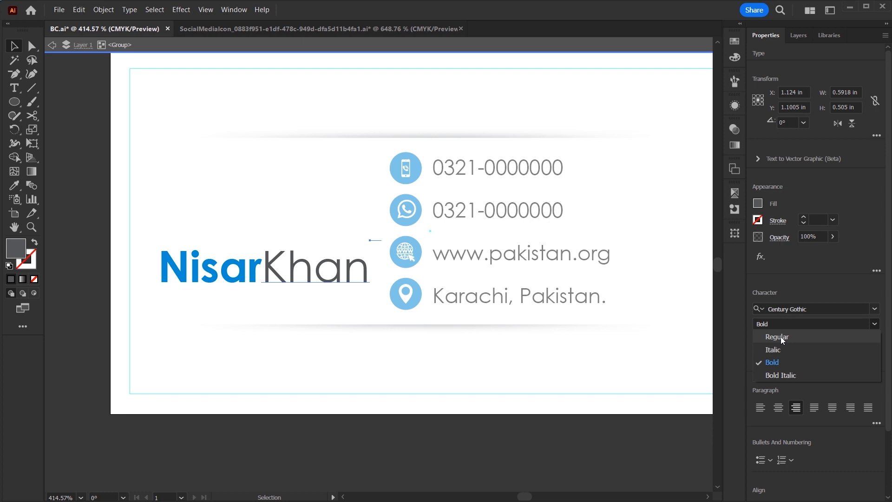
pyautogui.click(781, 337)
pyautogui.doubleClick(392, 441)
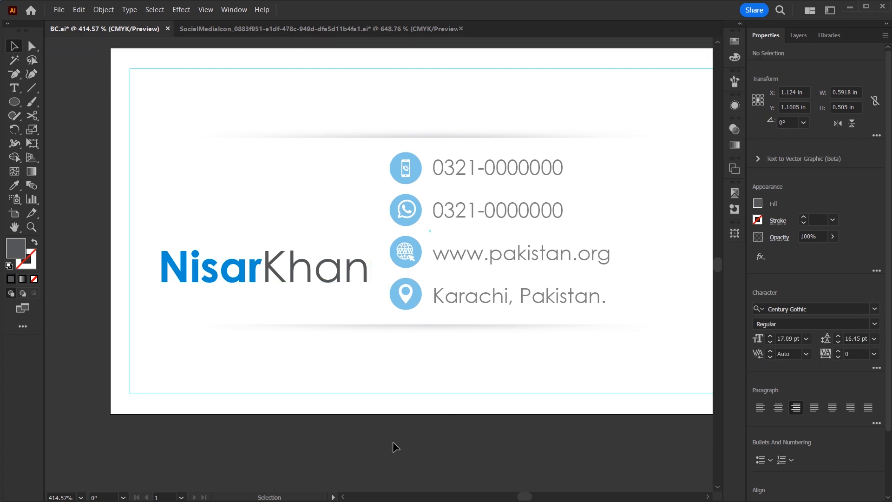
pyautogui.click(262, 268)
pyautogui.press('Down')
pyautogui.click(280, 310)
pyautogui.moveTo(364, 249); pyautogui.dragTo(366, 362)
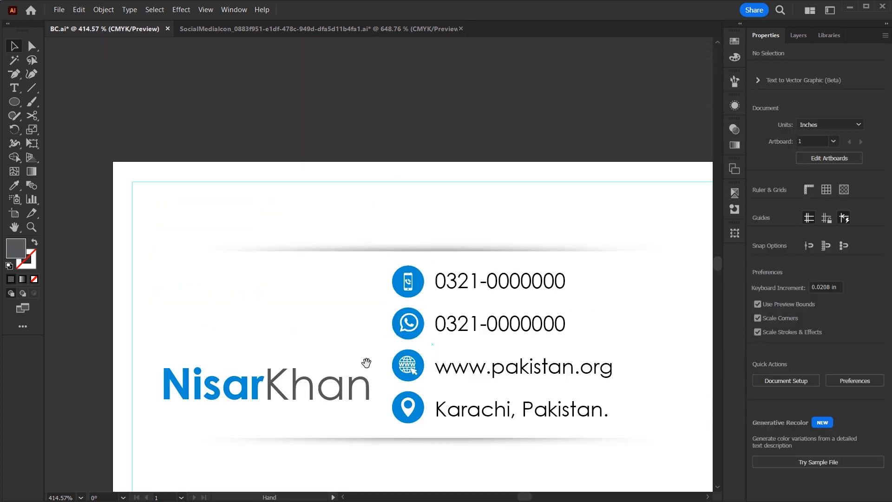
# Paste the camera graphic above the name, shrink it, and set its opacity to 50%.
pyautogui.hotkey('ctrl', 'v')
pyautogui.moveTo(363, 290); pyautogui.dragTo(254, 333)
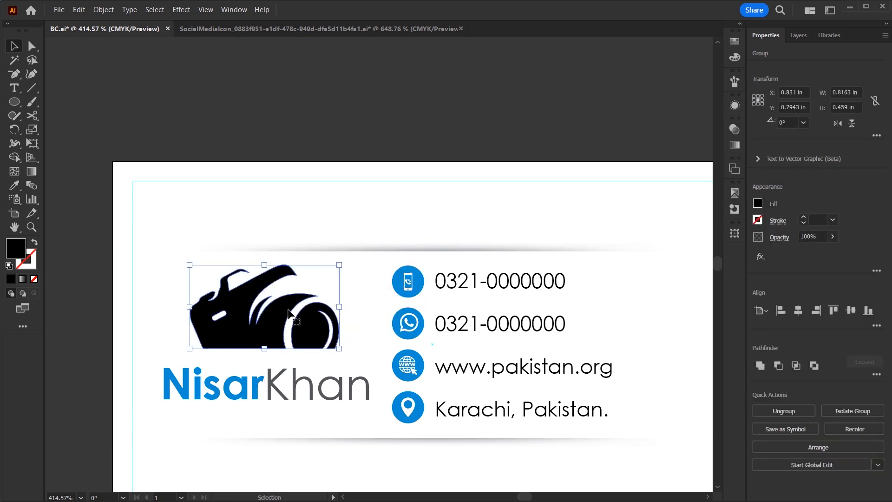
pyautogui.press('Down')
pyautogui.moveTo(265, 268); pyautogui.dragTo(265, 275)
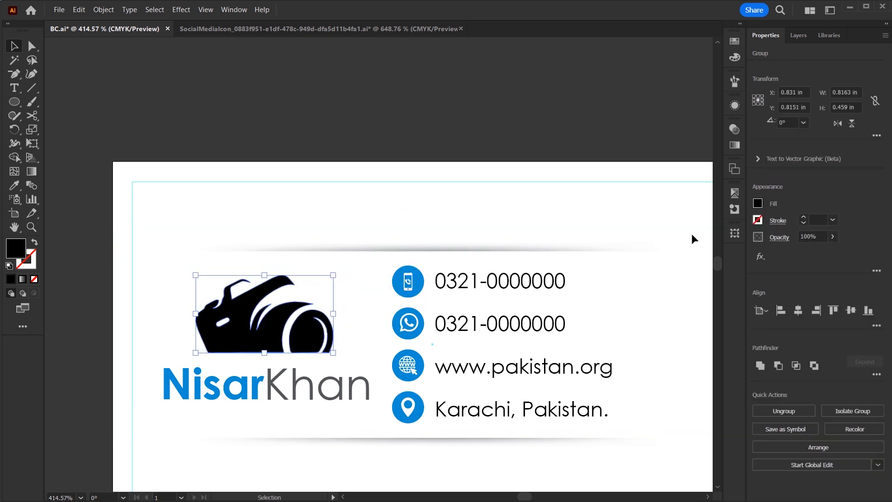
pyautogui.press('Down')
pyautogui.press('Up')
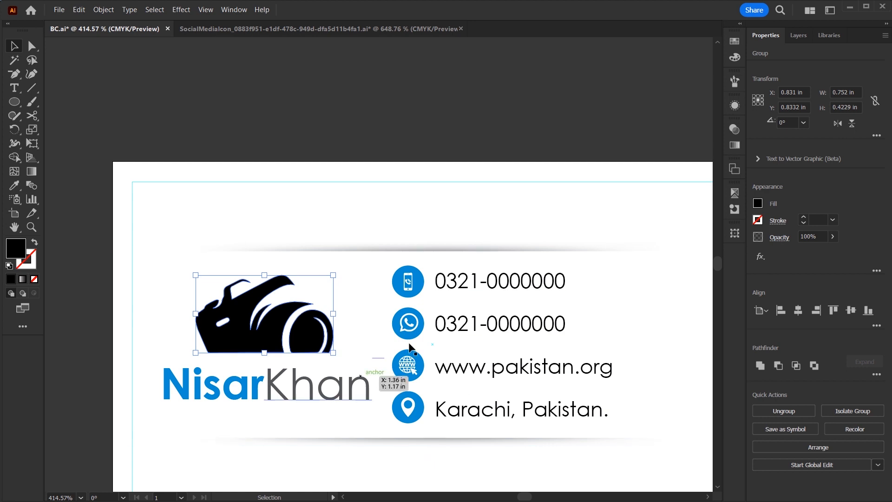
pyautogui.click(422, 126)
pyautogui.hotkey('ctrl', '-')
pyautogui.hotkey('ctrl', '0')
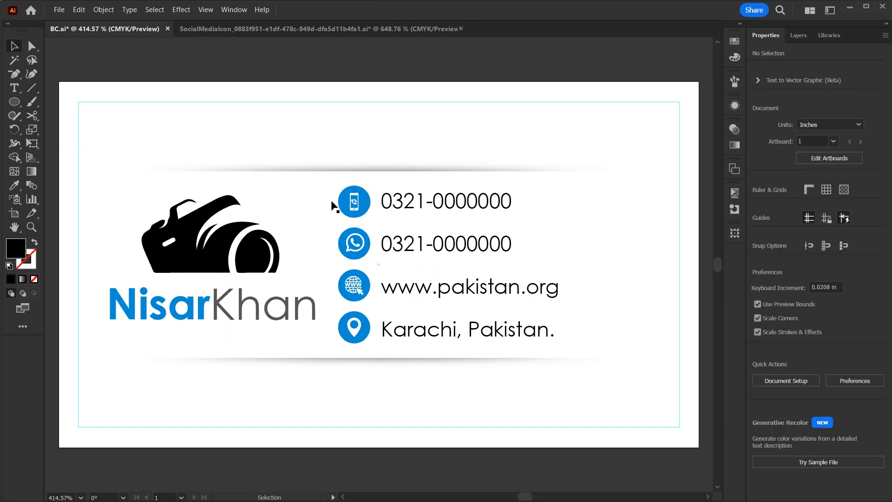
pyautogui.click(260, 253)
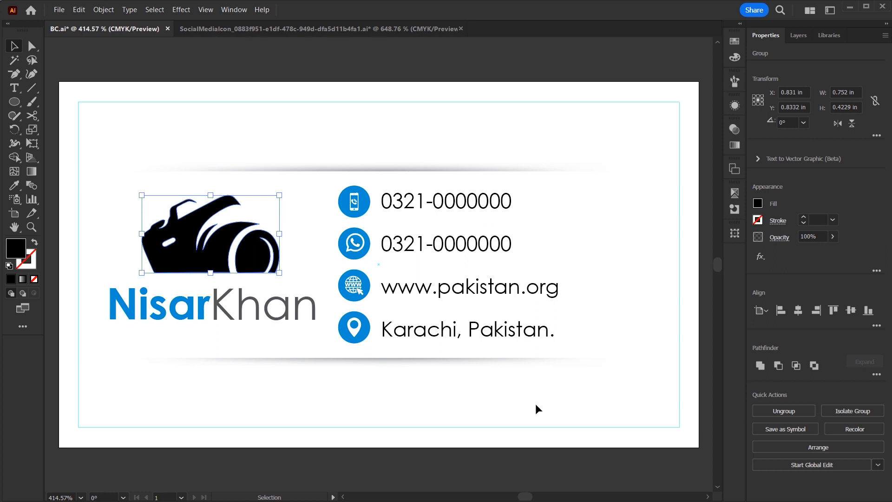
pyautogui.click(812, 236)
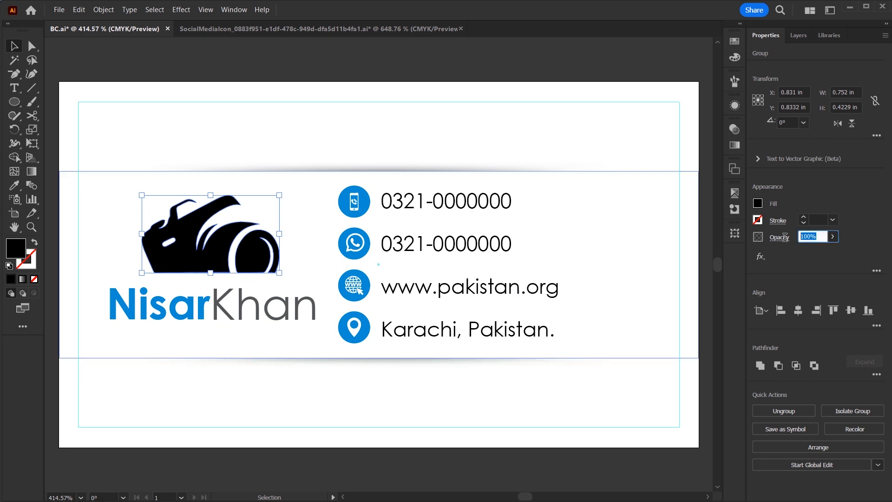
pyautogui.write('50')
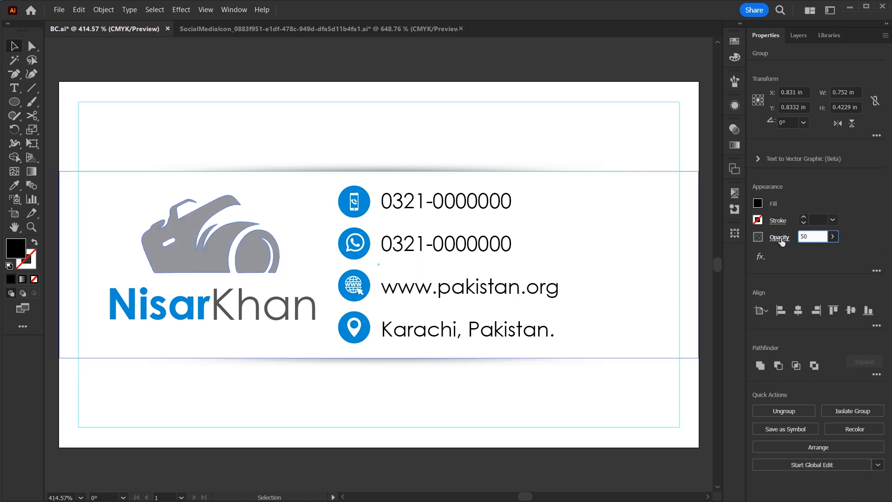
# Inside the name group, eyedrop the first name's blue onto the surname.
pyautogui.click(369, 76)
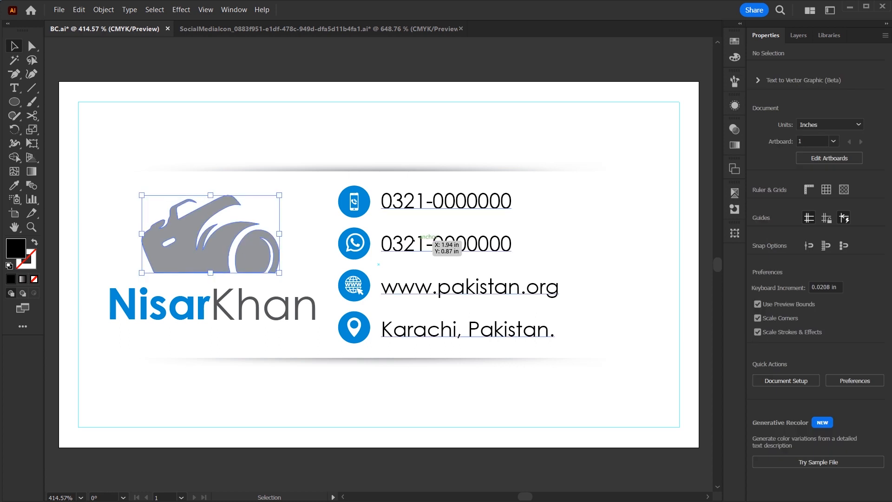
pyautogui.click(257, 313)
pyautogui.doubleClick(257, 313)
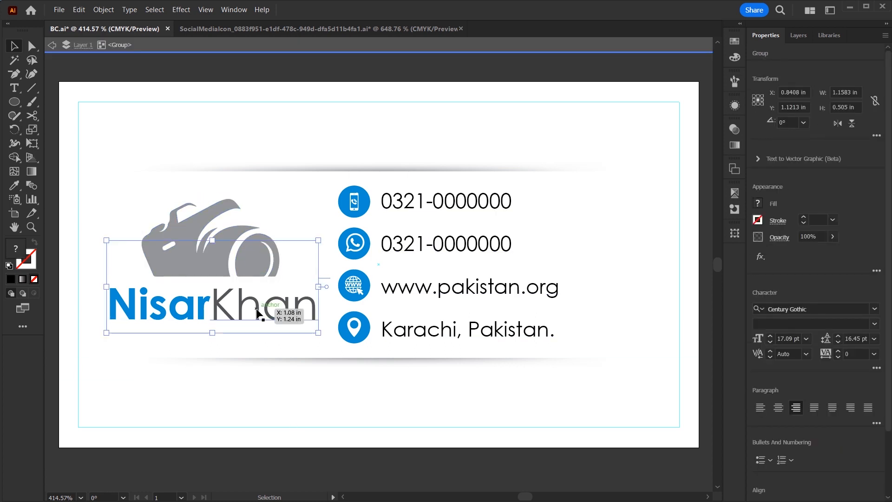
pyautogui.press('i')
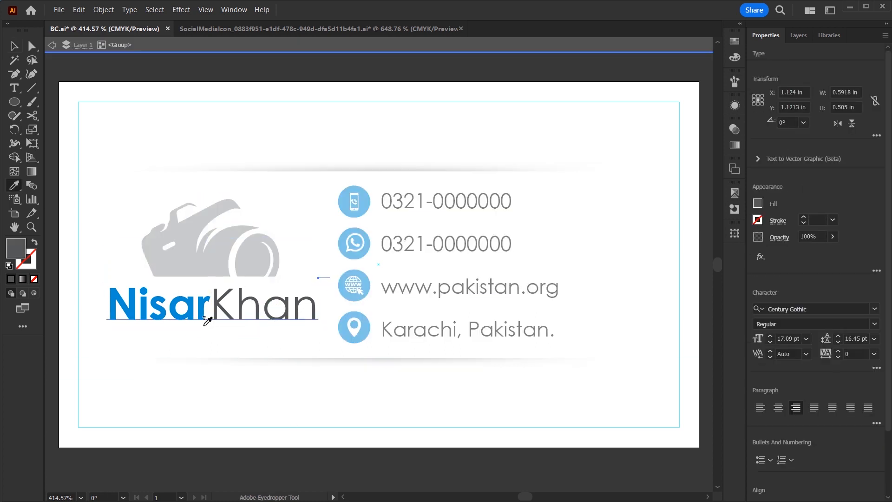
pyautogui.click(203, 307)
pyautogui.press('v')
pyautogui.doubleClick(261, 461)
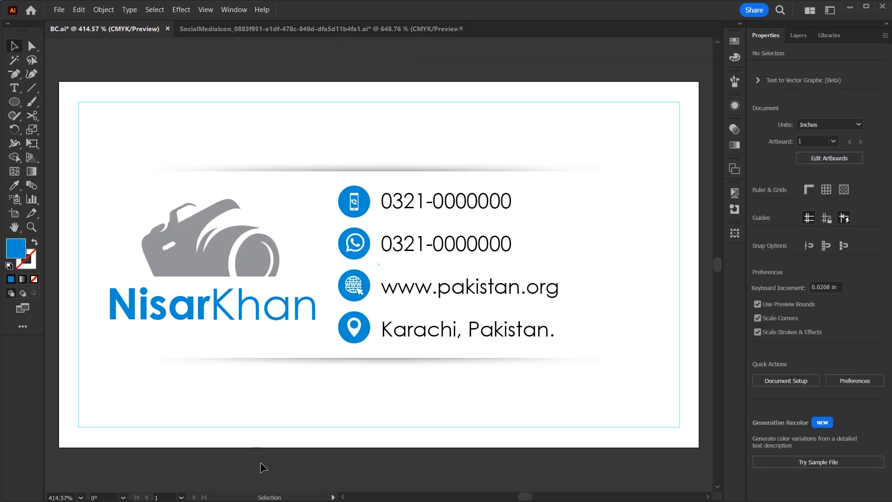
pyautogui.hotkey('ctrl', '-')
pyautogui.hotkey('ctrl', '0')
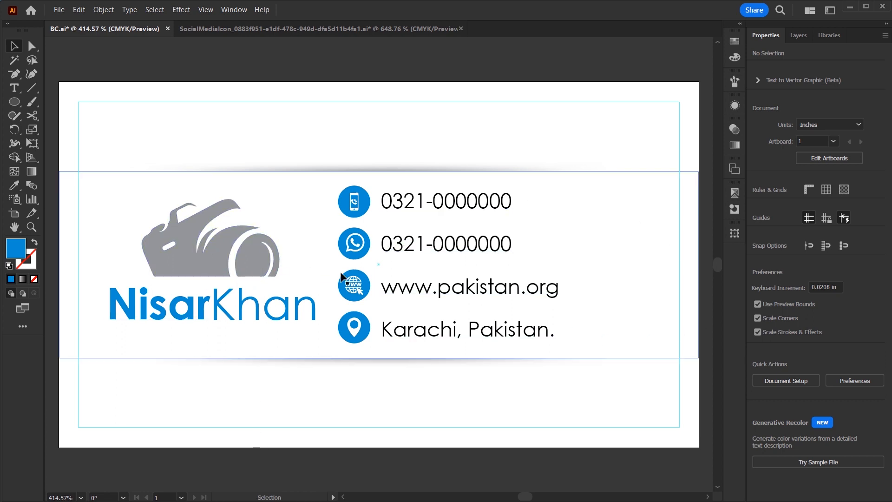
# Narrow the white band to the logo half and give it a gradient fill.
pyautogui.click(597, 250)
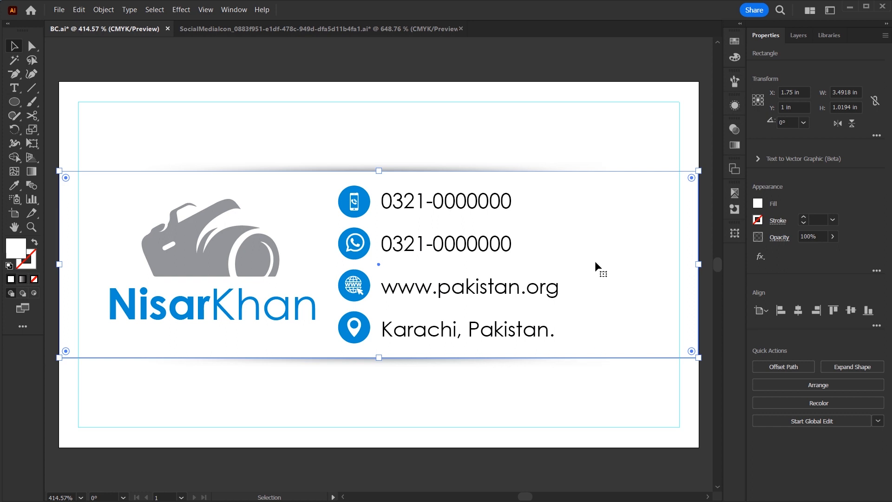
pyautogui.moveTo(699, 264); pyautogui.dragTo(353, 281)
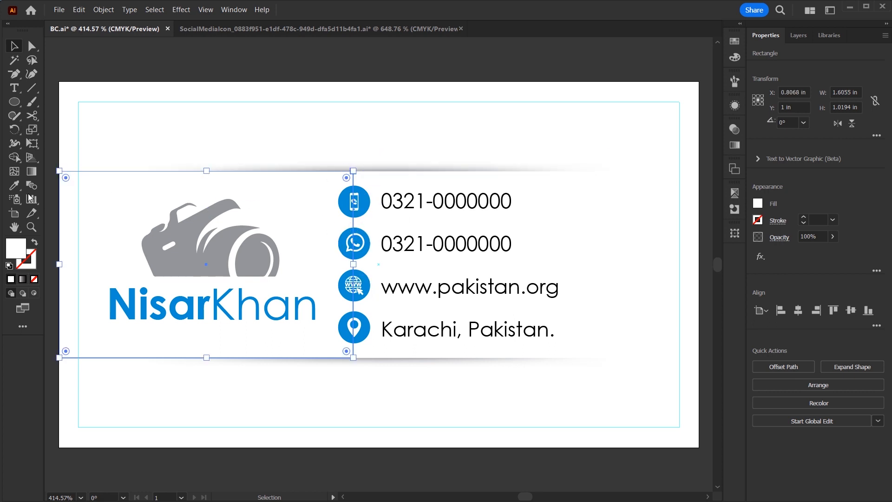
pyautogui.click(23, 280)
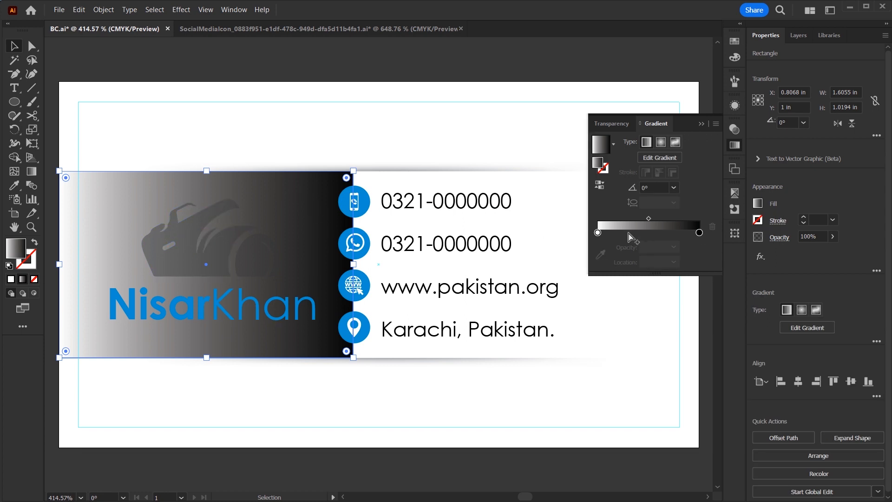
# Make the gradient run white to grey, with its midpoint shifted right toward the icons.
pyautogui.click(629, 232)
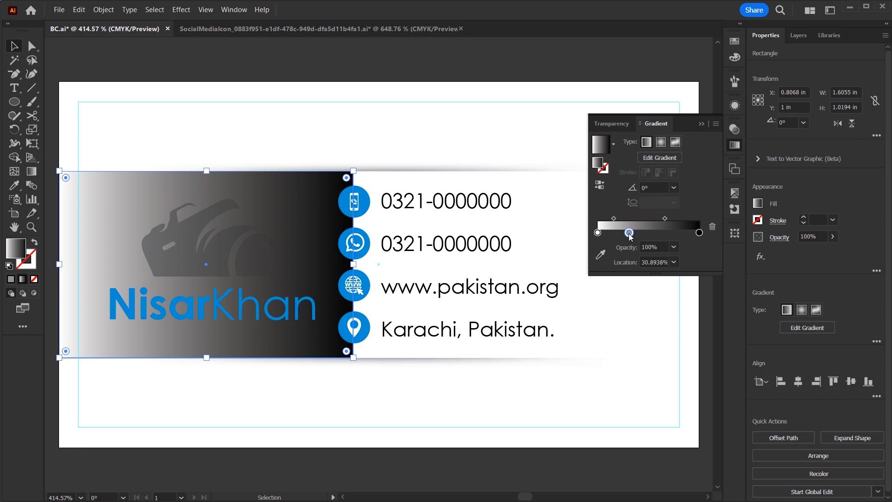
pyautogui.moveTo(699, 233); pyautogui.dragTo(753, 235)
pyautogui.moveTo(628, 234); pyautogui.dragTo(698, 233)
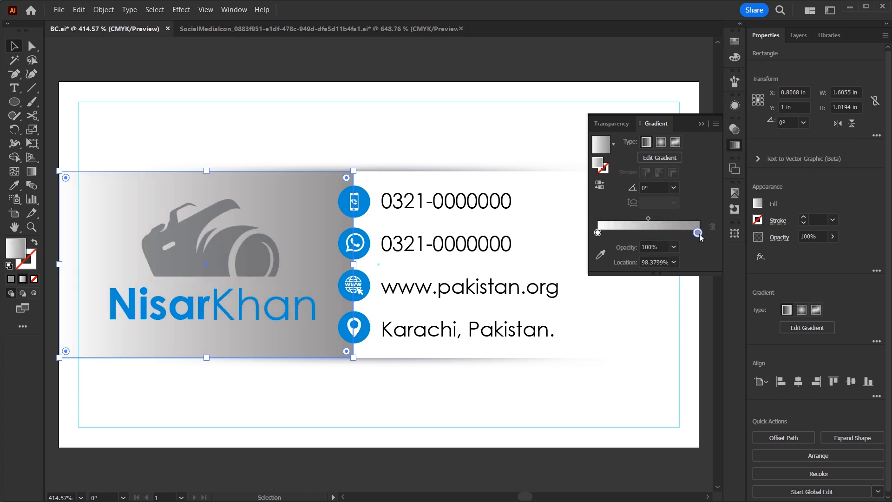
pyautogui.moveTo(601, 233); pyautogui.dragTo(662, 233)
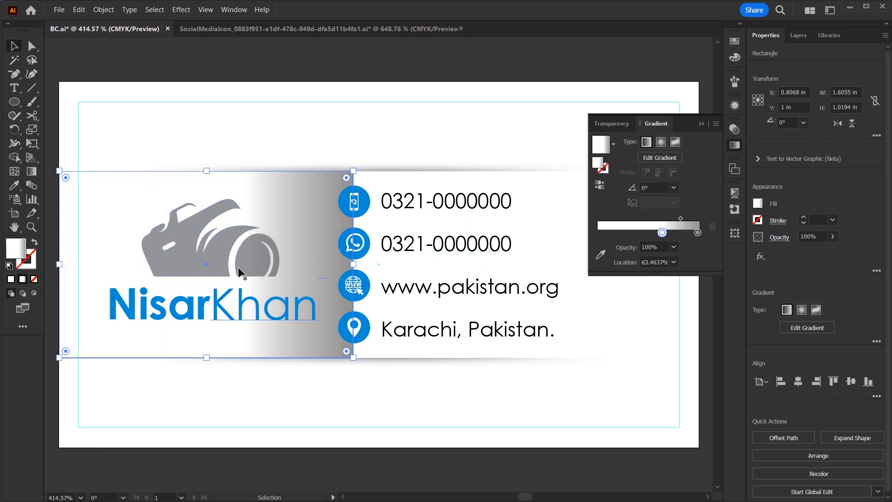
pyautogui.moveTo(678, 217); pyautogui.dragTo(696, 218)
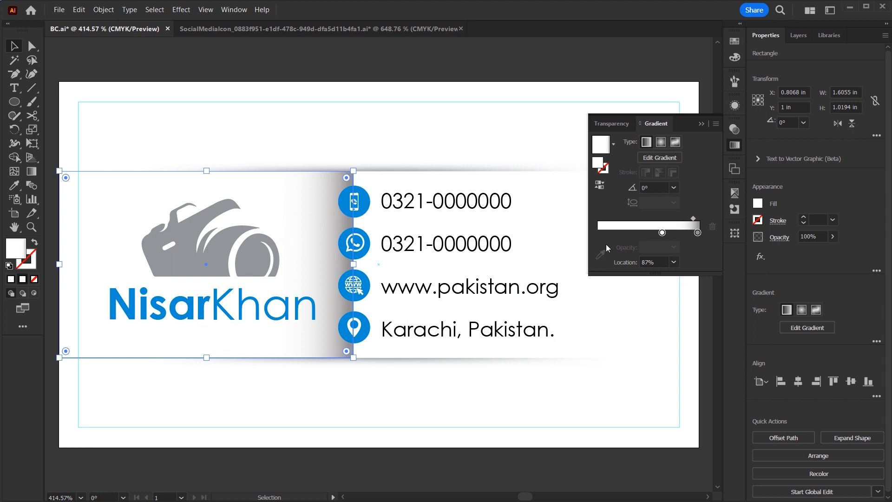
pyautogui.click(701, 124)
pyautogui.hotkey('ctrl', 'h')
pyautogui.hotkey('ctrl', '-')
pyautogui.hotkey('ctrl', '-')
pyautogui.hotkey('ctrl', '0')
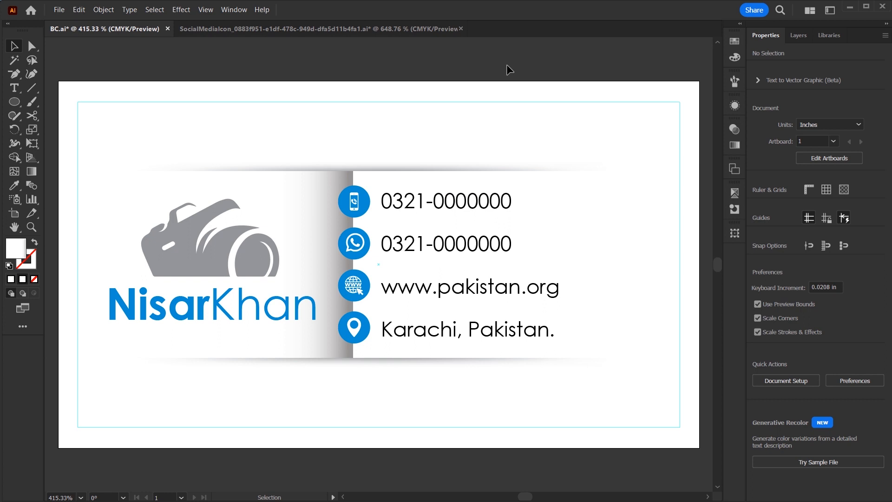
# Duplicate the card artboard and place the copy to the right of the original.
pyautogui.hotkey('ctrl', '-')
pyautogui.hotkey('ctrl', '-')
pyautogui.hotkey('ctrl', '-')
pyautogui.moveTo(381, 158); pyautogui.dragTo(264, 164)
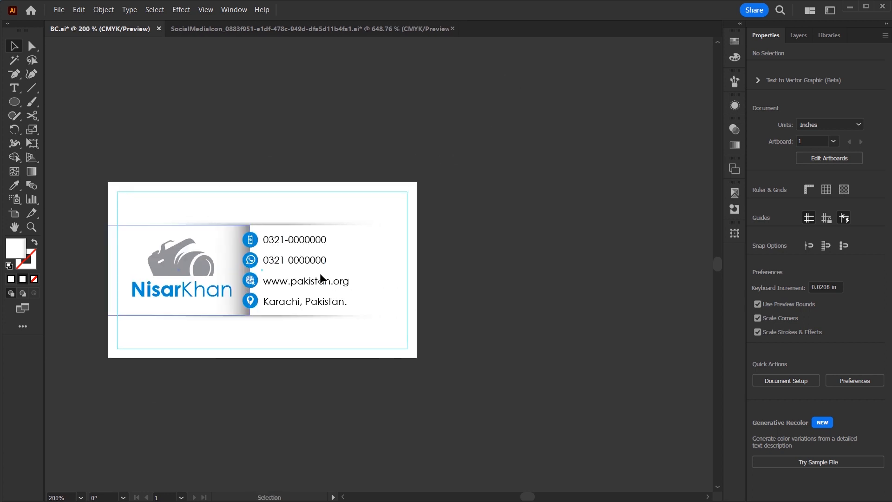
pyautogui.click(15, 213)
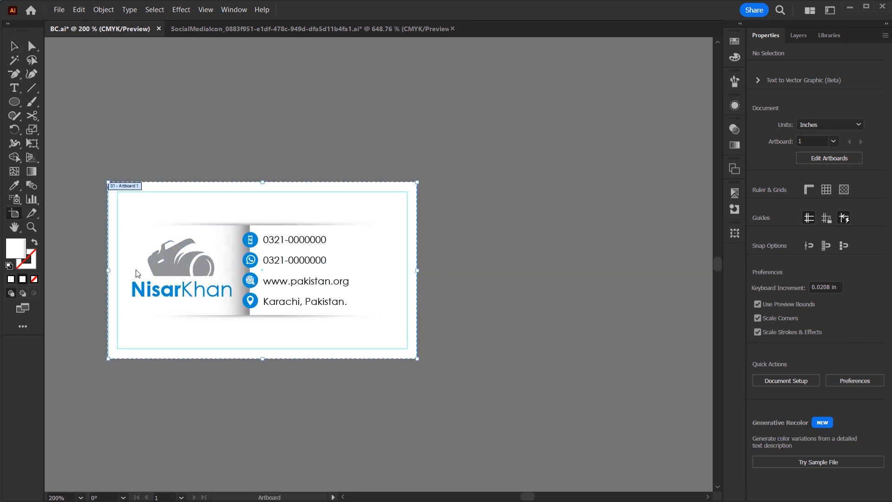
pyautogui.moveTo(152, 277); pyautogui.dragTo(470, 278)
pyautogui.moveTo(434, 343); pyautogui.dragTo(315, 349)
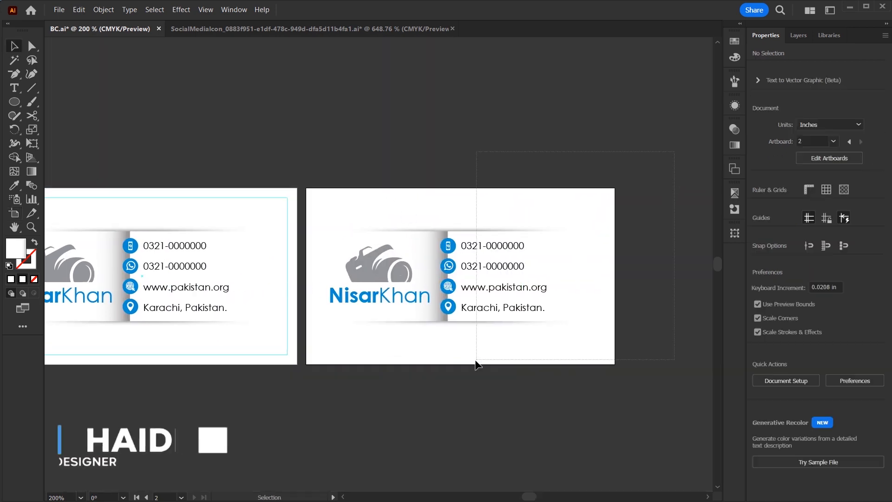
pyautogui.press('Escape')
# Delete the contact rows and strips from the copied card.
pyautogui.moveTo(450, 362); pyautogui.dragTo(445, 364)
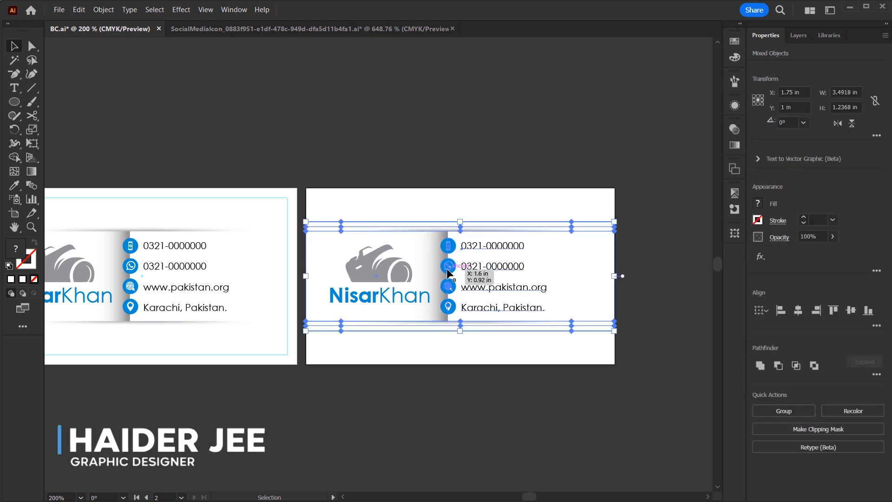
pyautogui.moveTo(449, 269); pyautogui.dragTo(514, 324)
pyautogui.press('Delete')
pyautogui.moveTo(387, 302); pyautogui.dragTo(467, 305)
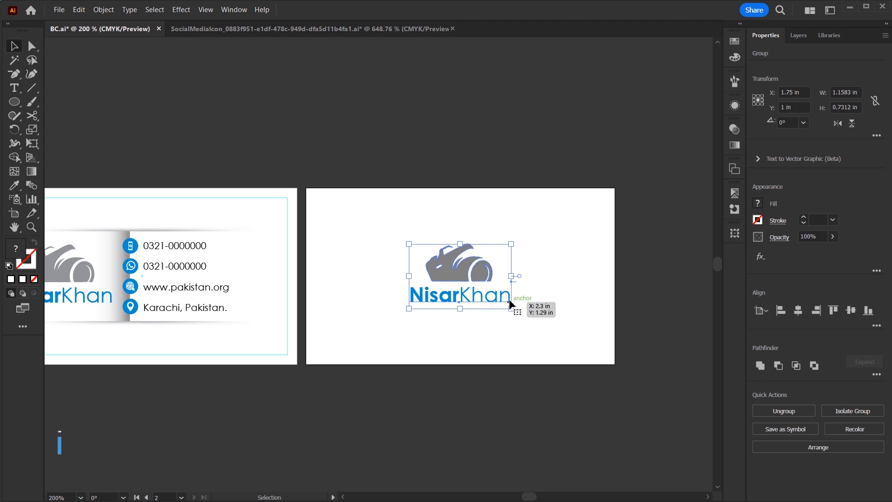
pyautogui.moveTo(516, 275); pyautogui.dragTo(531, 276)
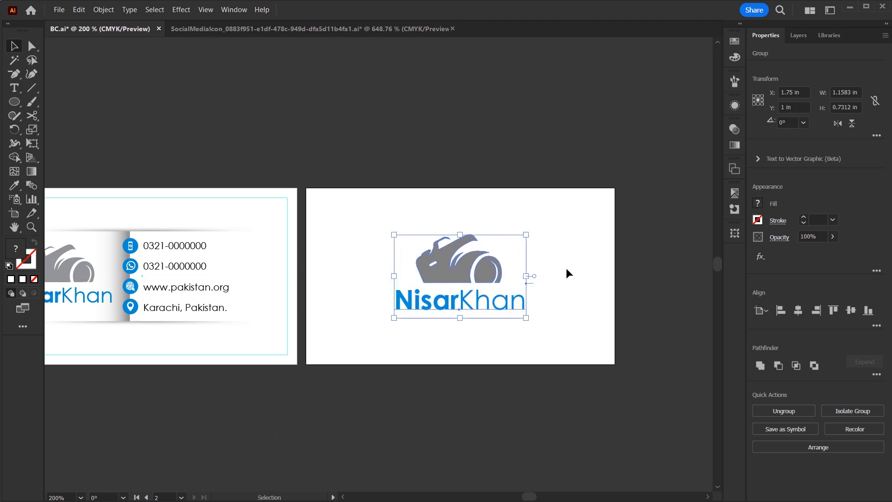
pyautogui.click(572, 273)
pyautogui.click(458, 267)
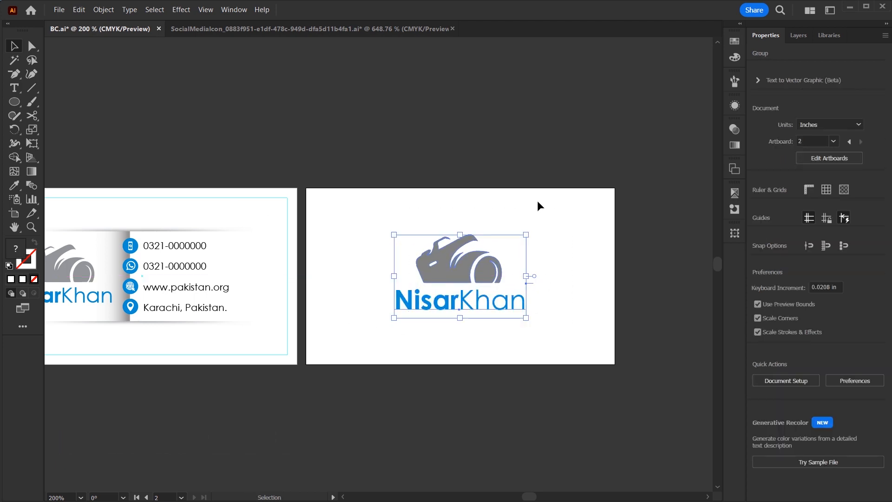
pyautogui.click(734, 41)
pyautogui.click(607, 72)
# Draw a 3.5 × 2 in rectangle for the card back.
pyautogui.moveTo(15, 101); pyautogui.dragTo(42, 96)
pyautogui.click(331, 188)
pyautogui.write('3.5')
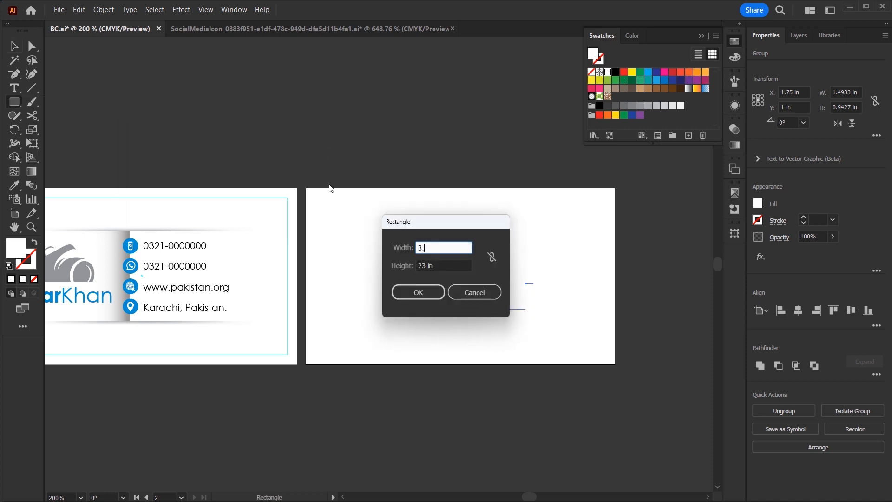
pyautogui.press('Tab')
pyautogui.write('2')
pyautogui.press('Return')
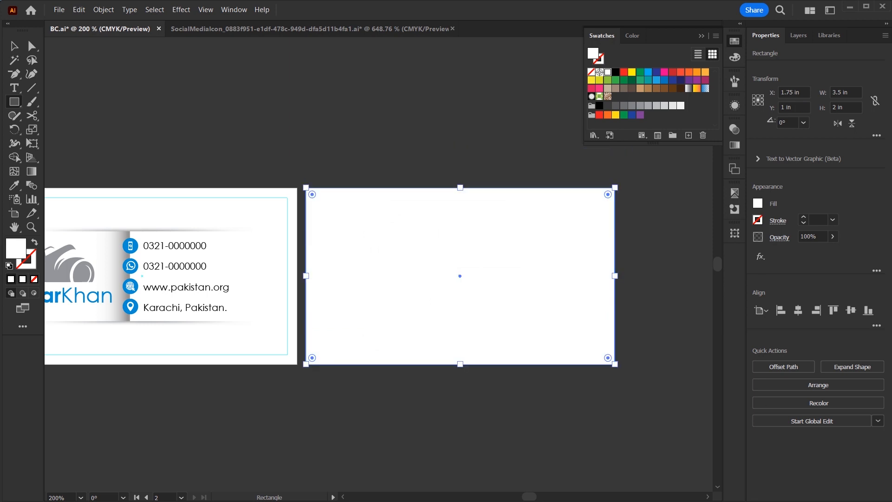
# Eyedrop the blue onto the new rectangle, then zoom to show both cards.
pyautogui.press('i')
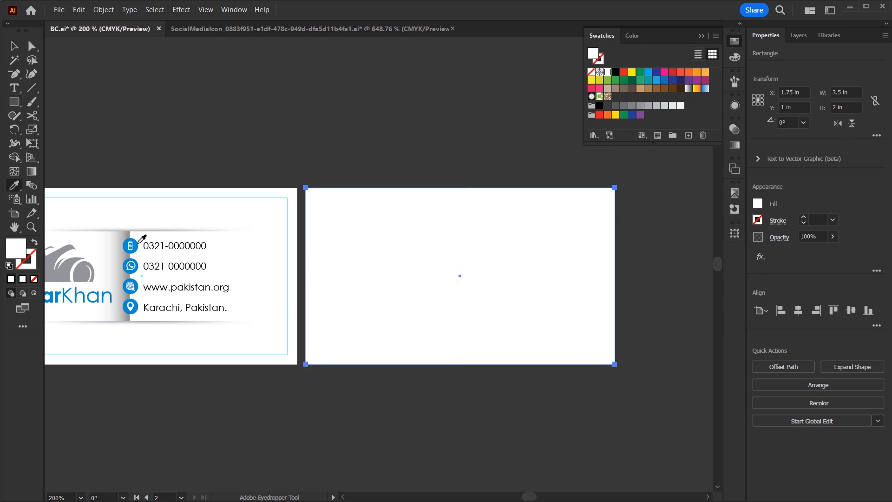
pyautogui.click(138, 245)
pyautogui.press('v')
pyautogui.click(448, 416)
pyautogui.hotkey('ctrl', '0')
pyautogui.hotkey('ctrl', '-')
pyautogui.hotkey('ctrl', '-')
pyautogui.hotkey('ctrl', '-')
pyautogui.hotkey('ctrl', '-')
pyautogui.hotkey('ctrl', '-')
pyautogui.press('z')
pyautogui.moveTo(234, 209); pyautogui.dragTo(389, 282)
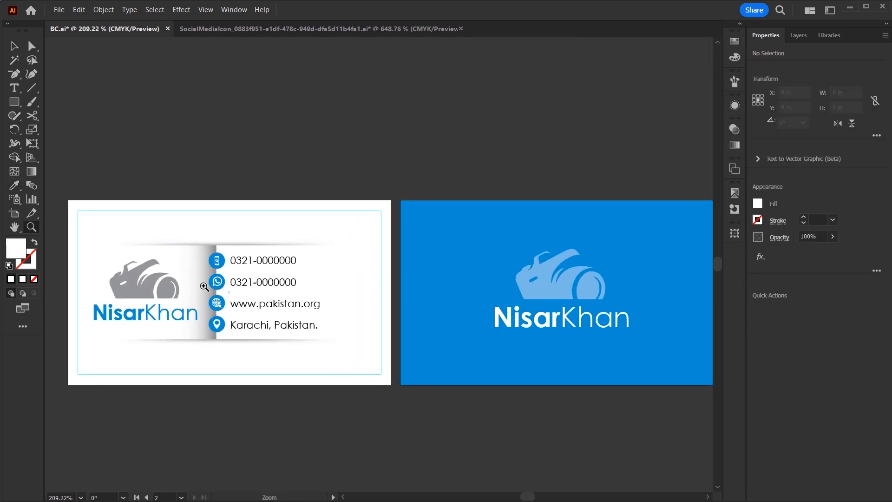
# Drag the blue back-card artboard directly beneath the front card.
pyautogui.moveTo(600, 138); pyautogui.dragTo(272, 330)
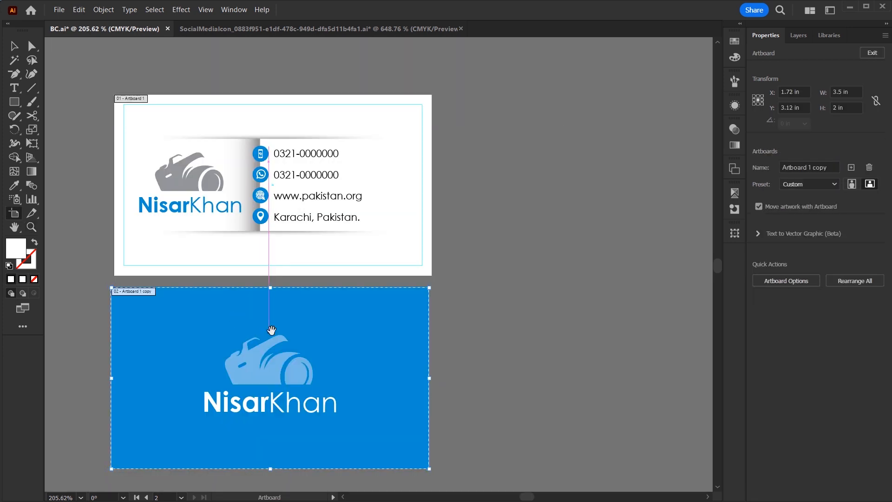
pyautogui.press('z')
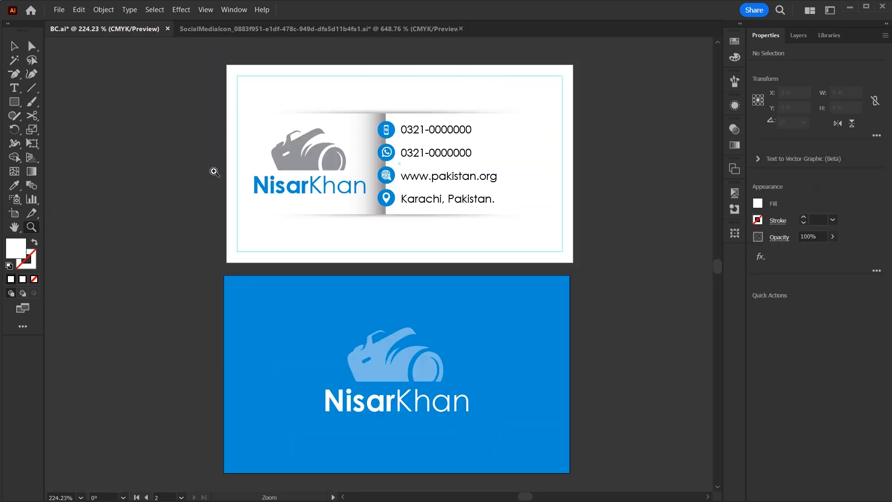